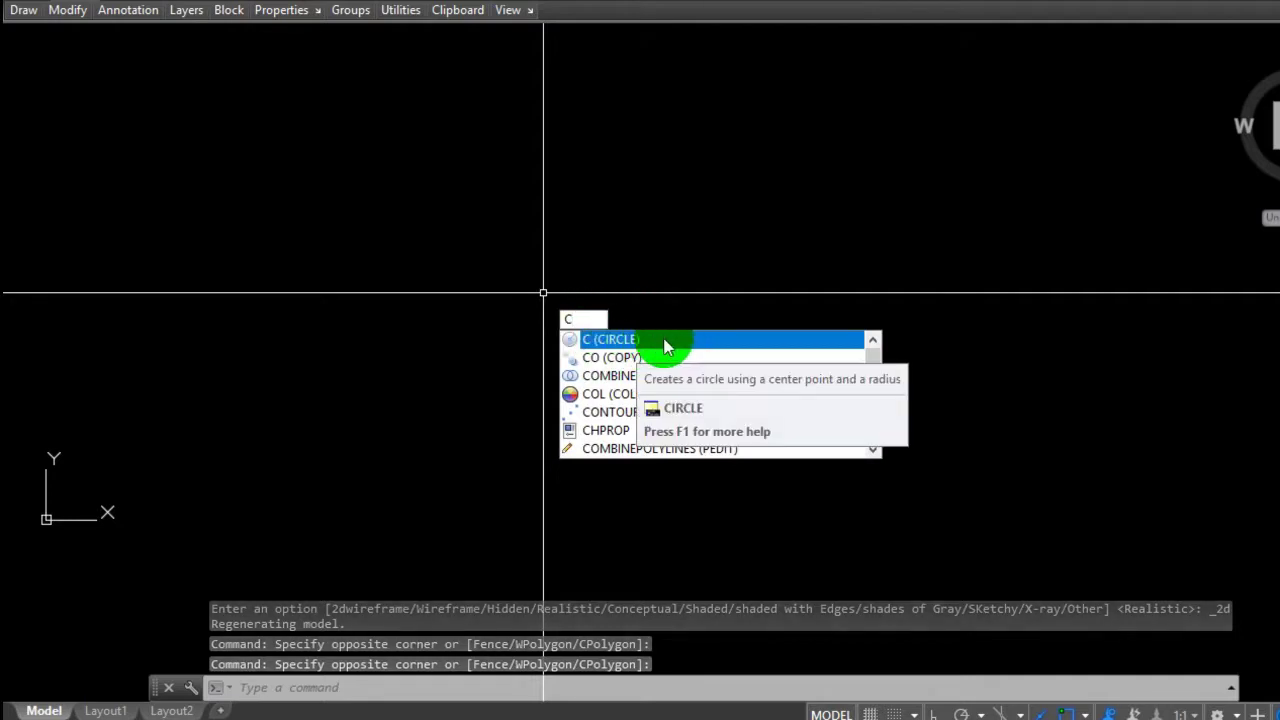
Place a circle's centre point and give it a diameter of 200
left_click(651, 340)
left_click(574, 301)
type("d")
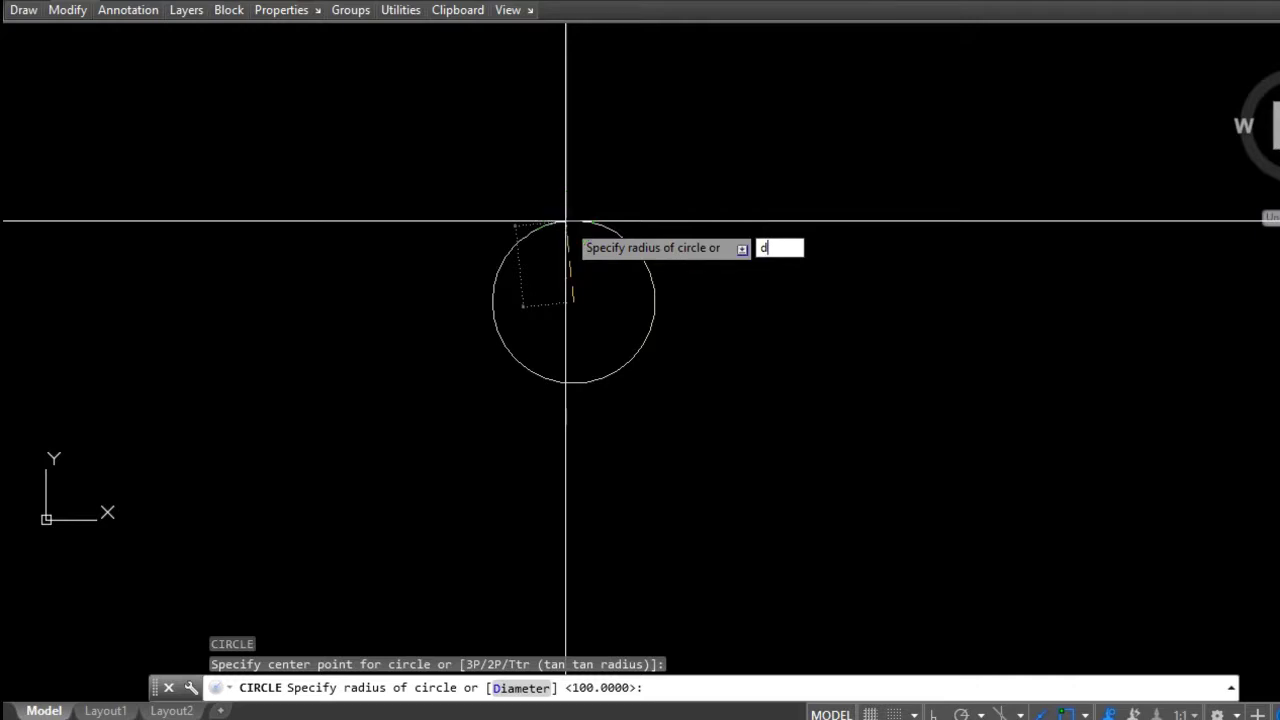
key("Return")
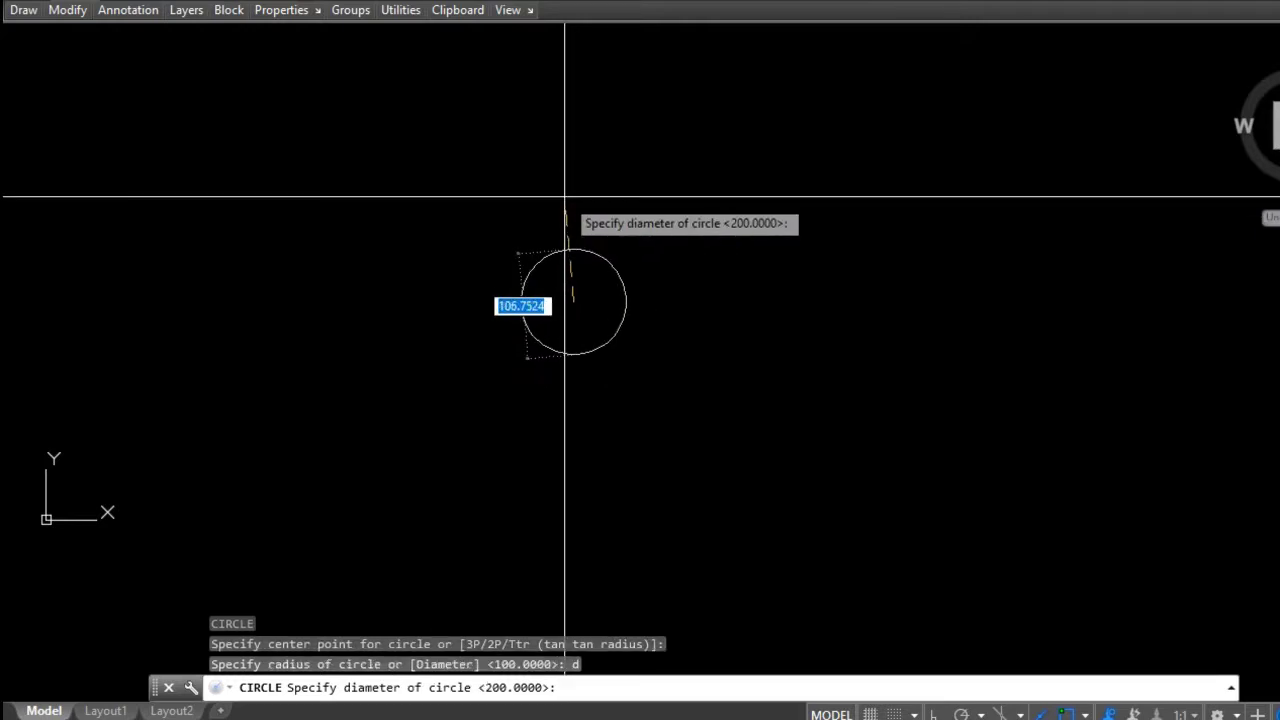
key("BackSpace")
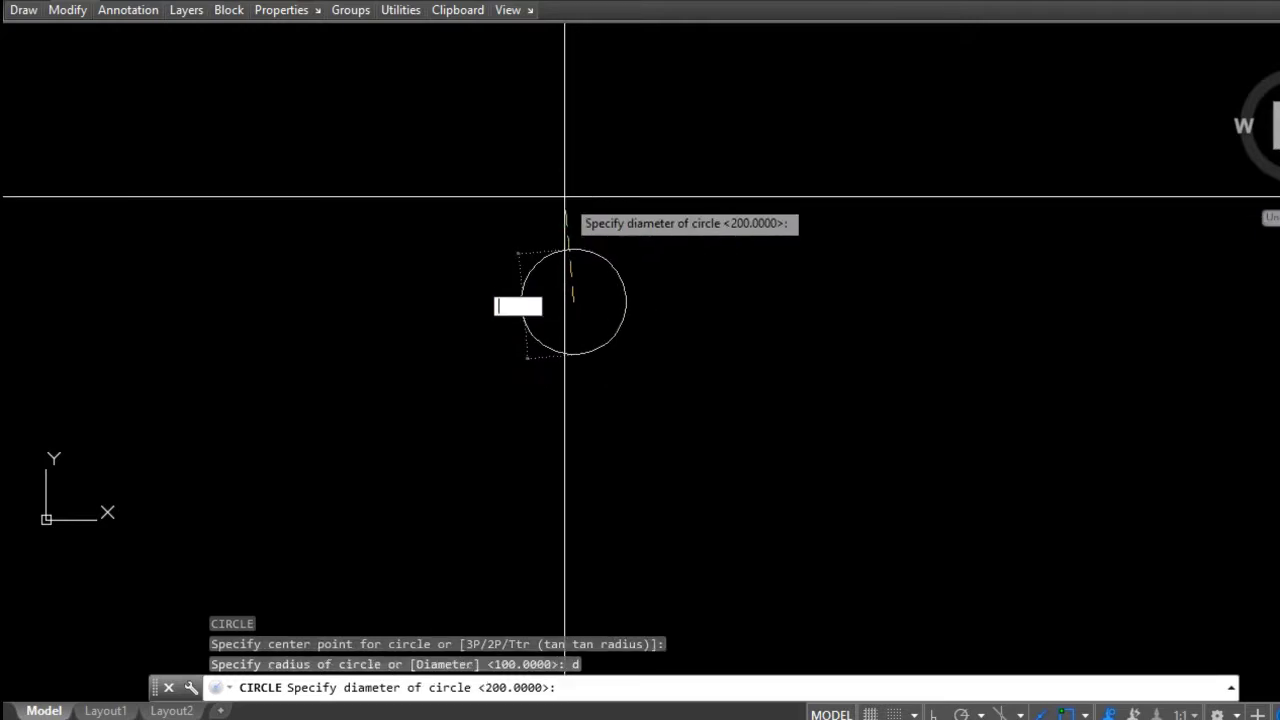
type("200")
key("Return")
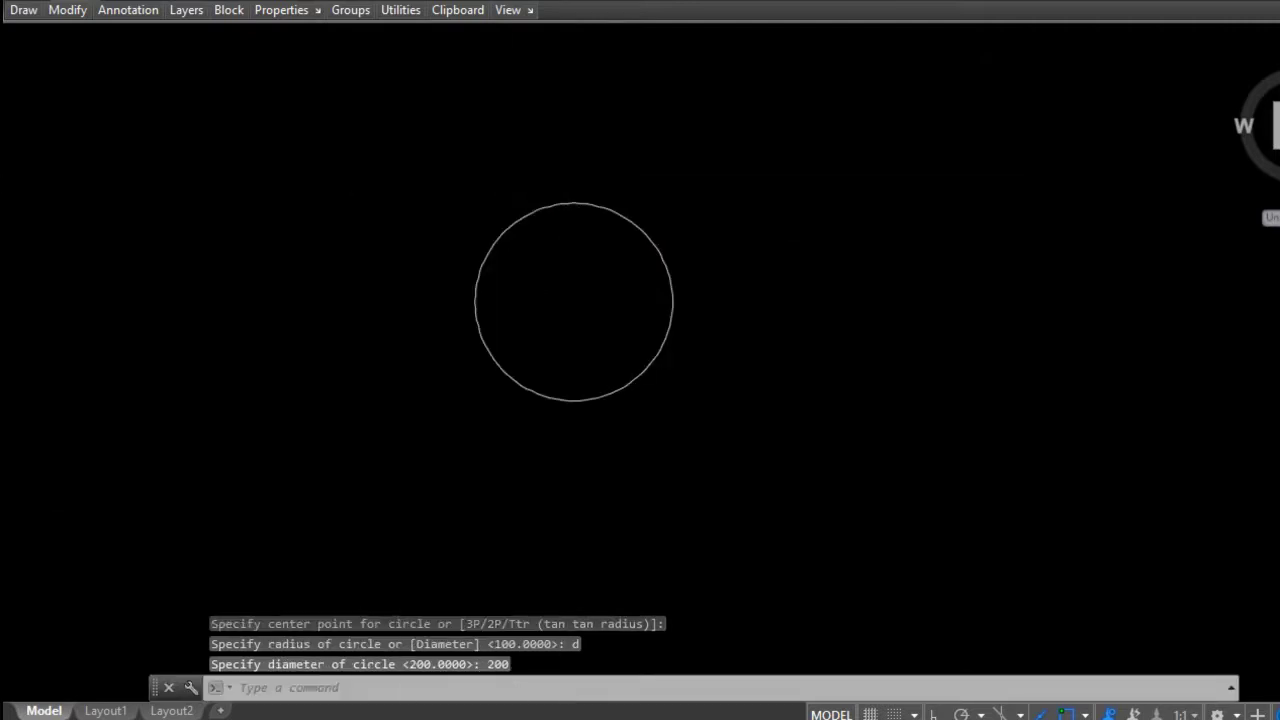
scroll(543, 231, "down", 4)
scroll(531, 231, "up", 4)
type("rec")
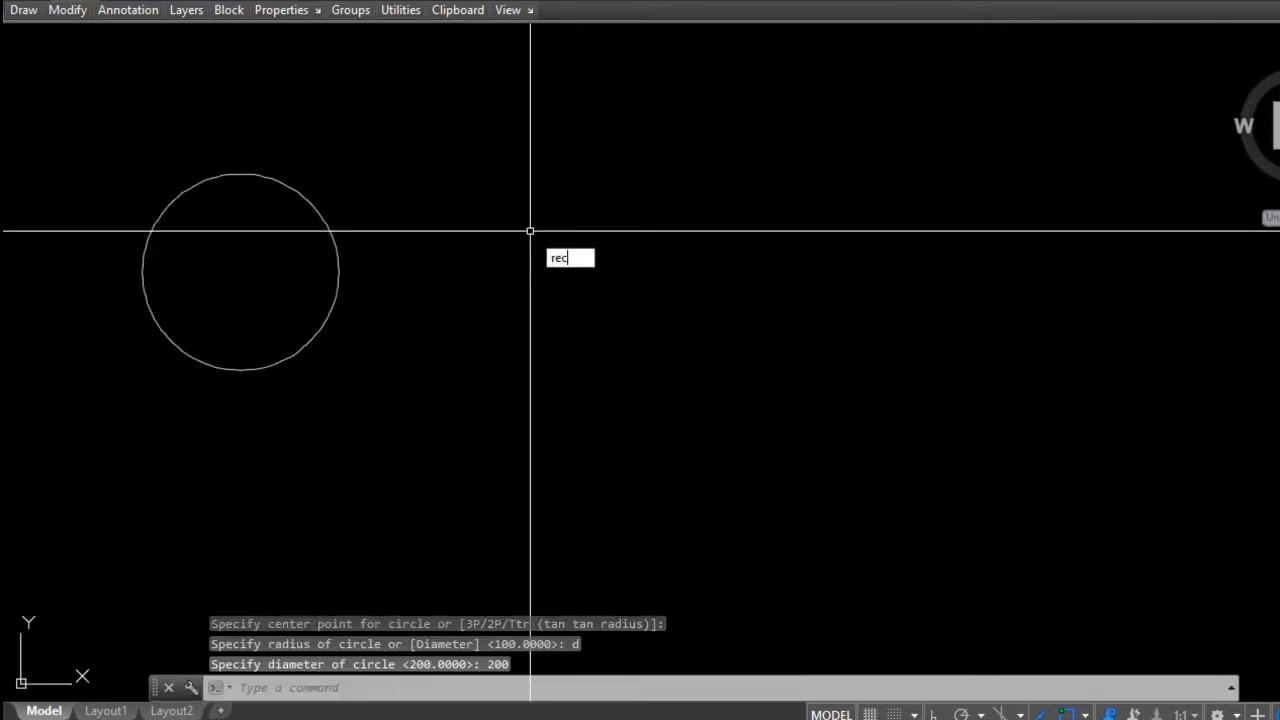
left_click(584, 282)
left_click(593, 220)
type("200")
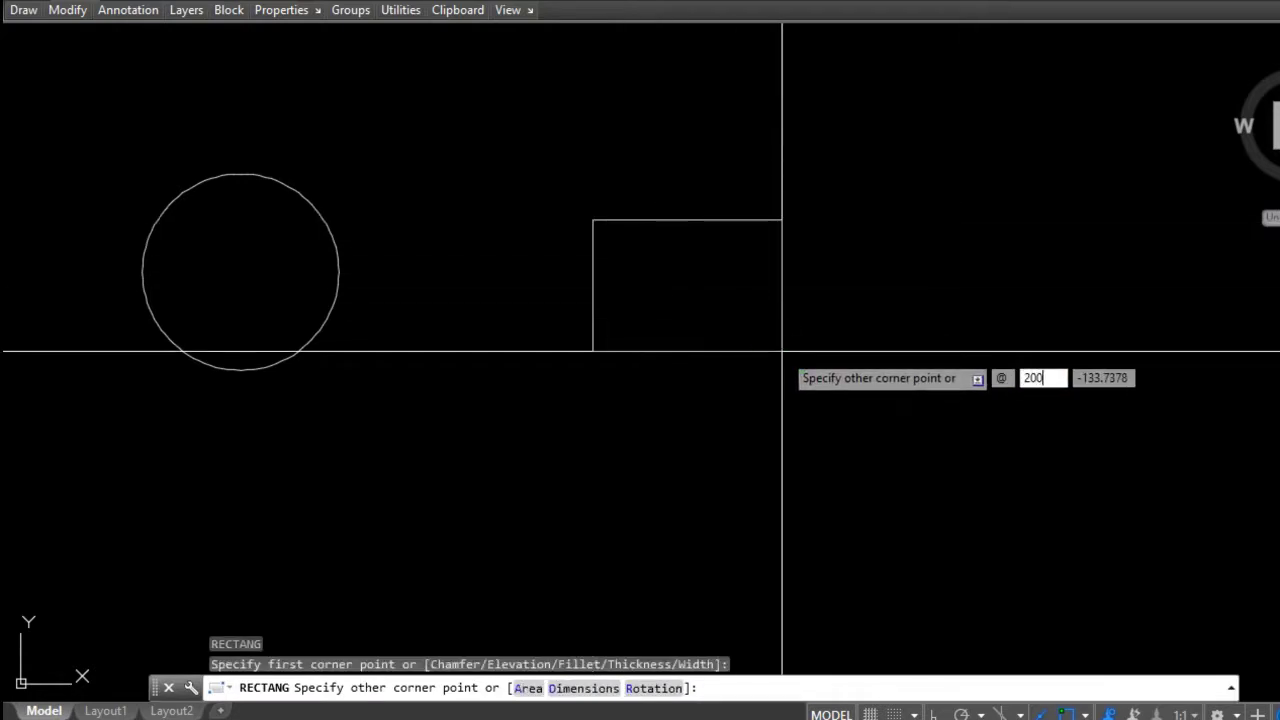
key("Tab")
type("200")
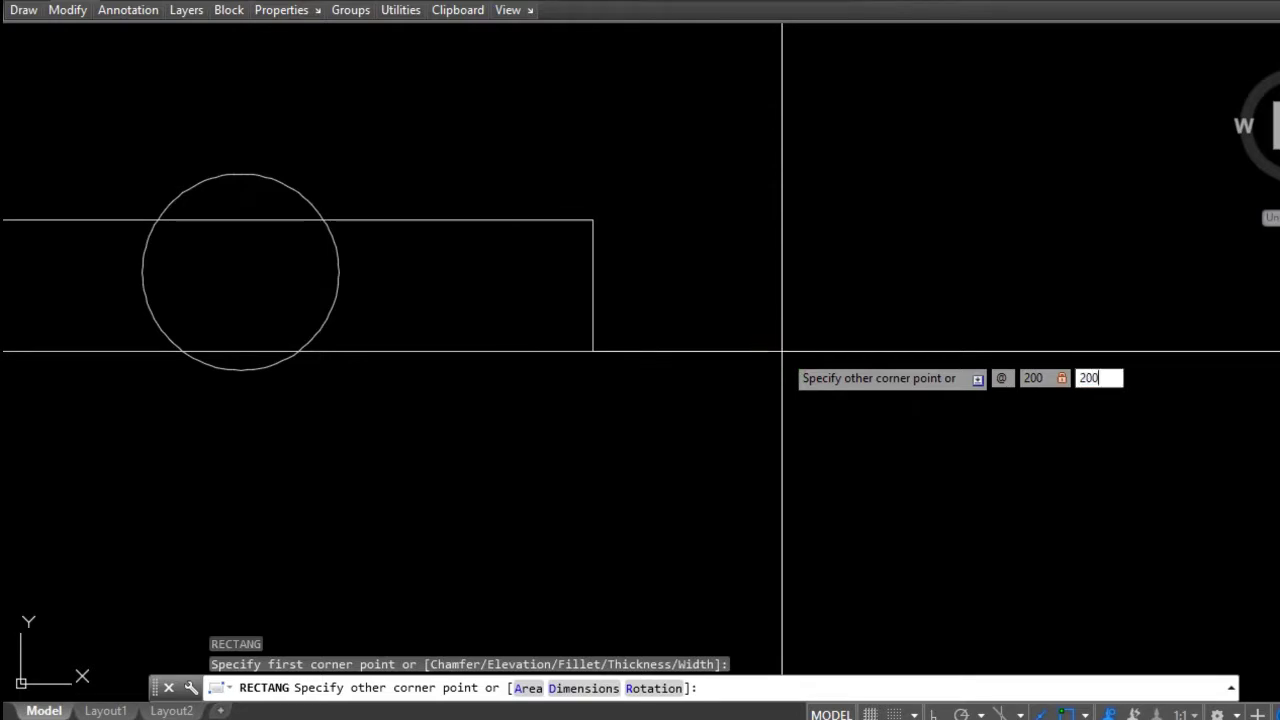
key("Return")
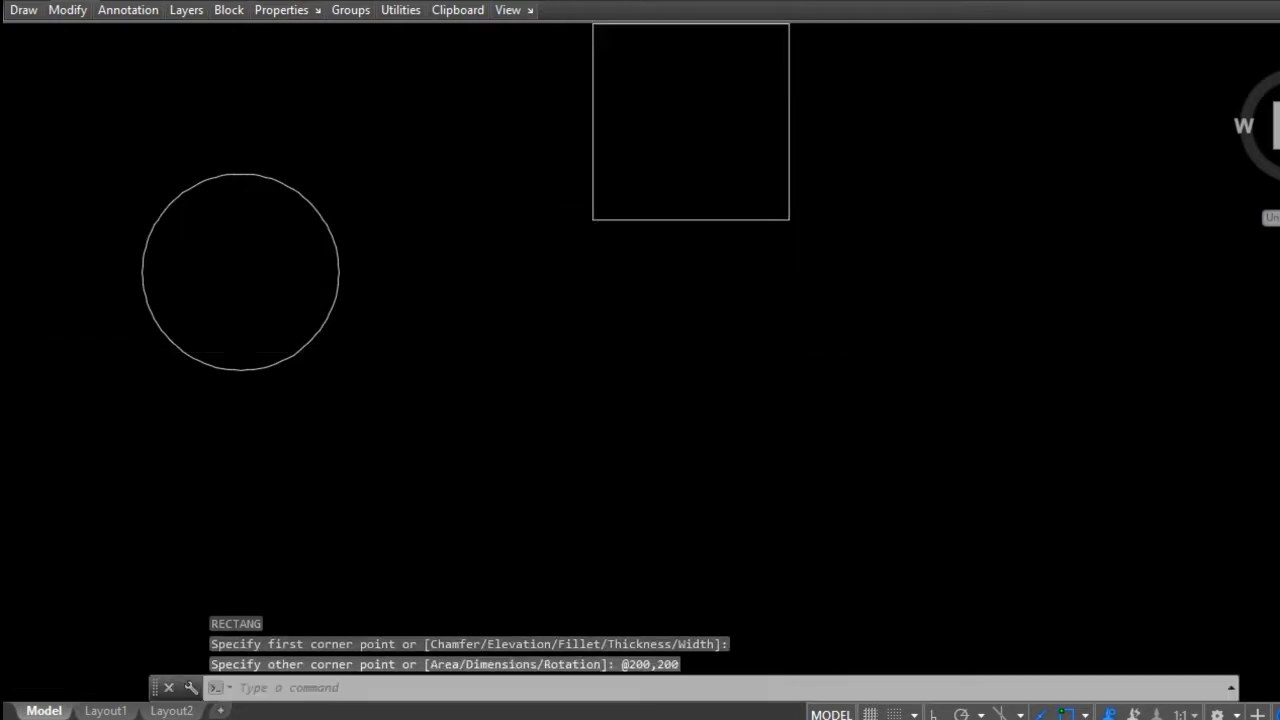
scroll(731, 257, "down", 5)
scroll(731, 257, "up", 4)
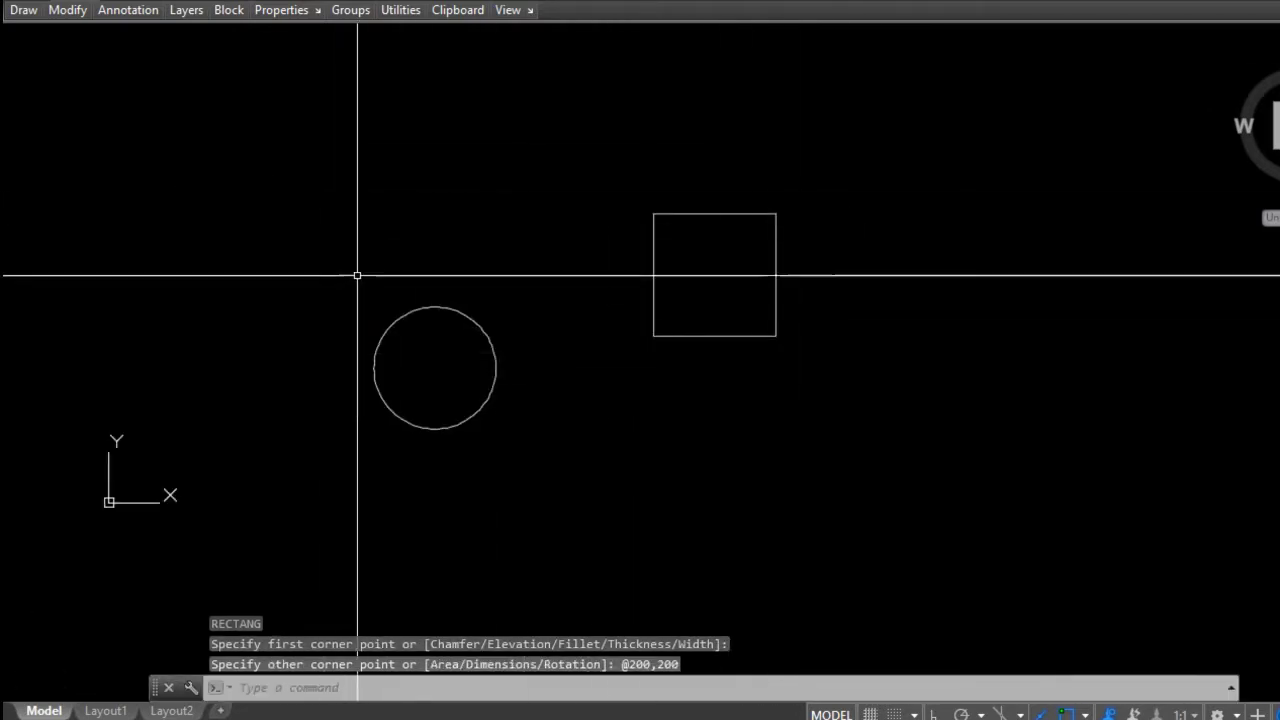
Switch to the SW Isometric view and extrude the circle 200 units upward into a solid cylinder
left_click(34, 37)
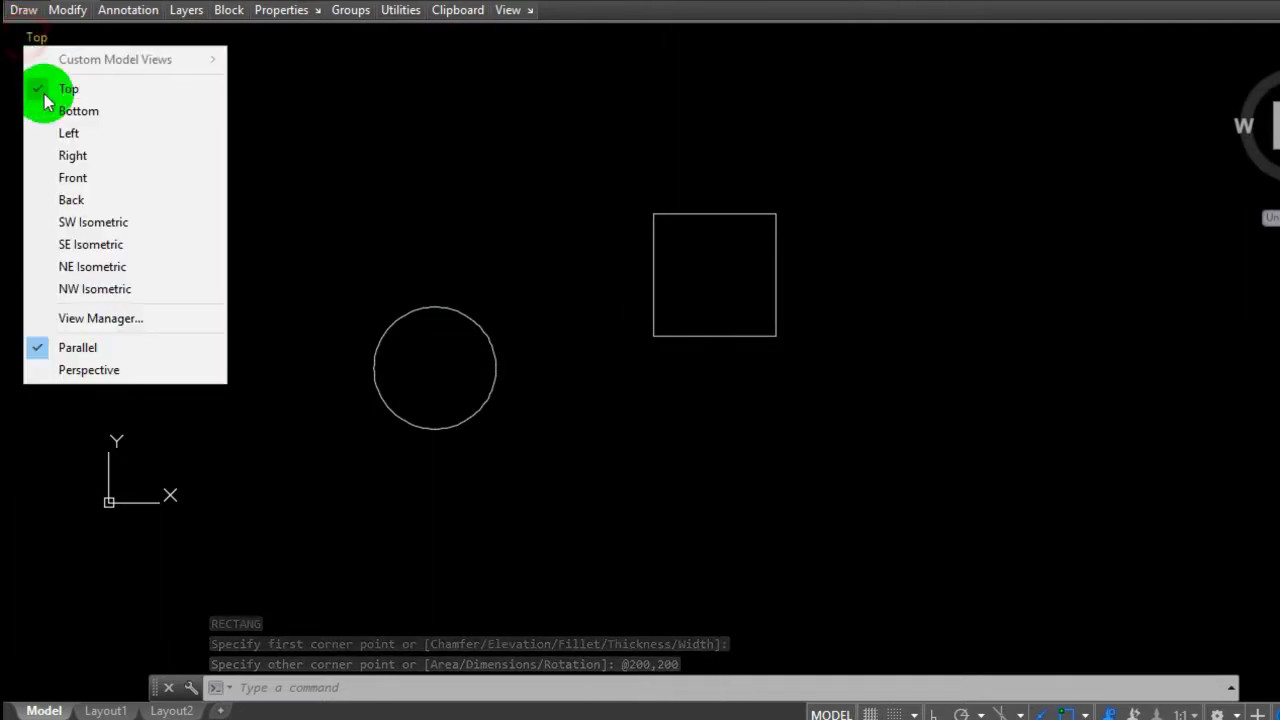
left_click(100, 224)
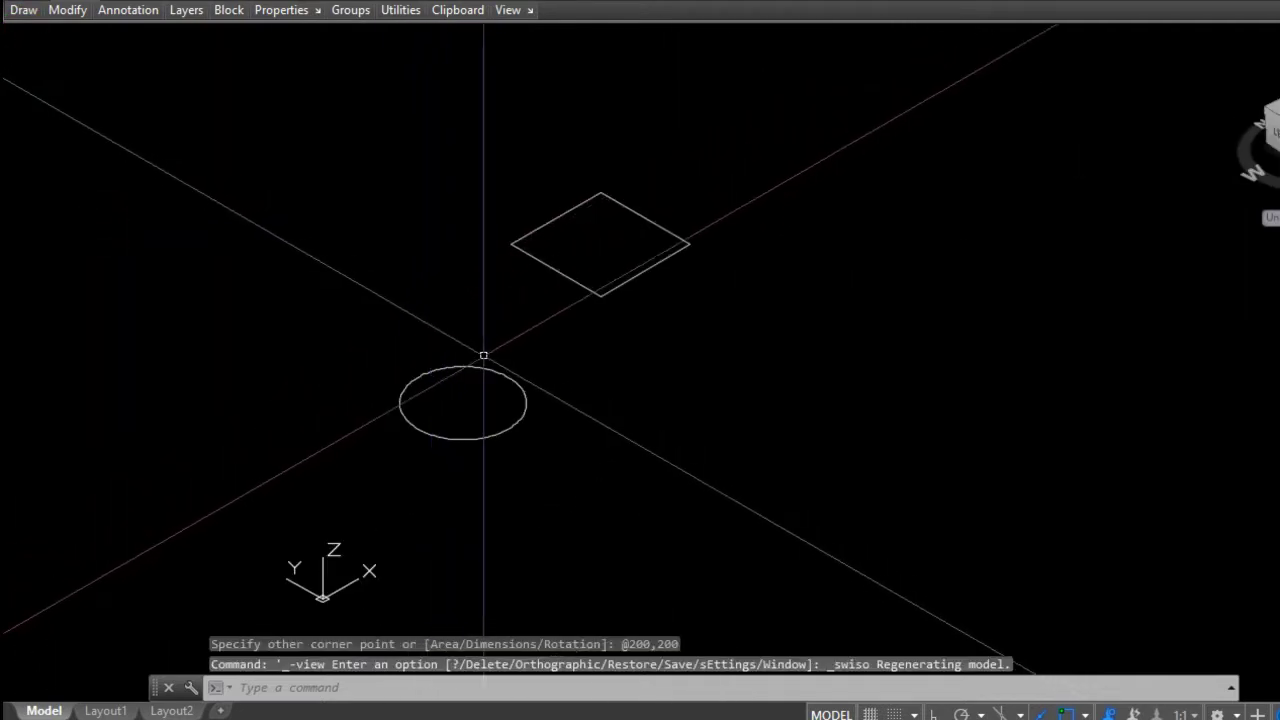
left_click(483, 370)
type("EXT")
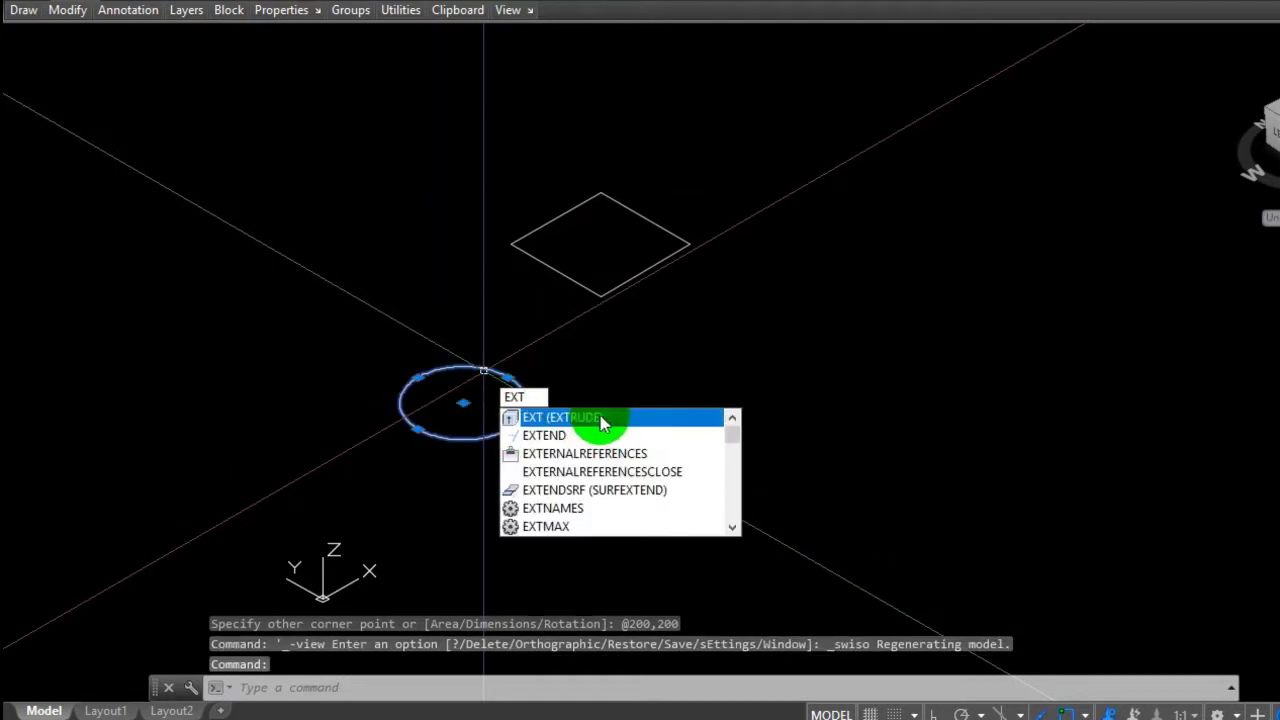
left_click(557, 428)
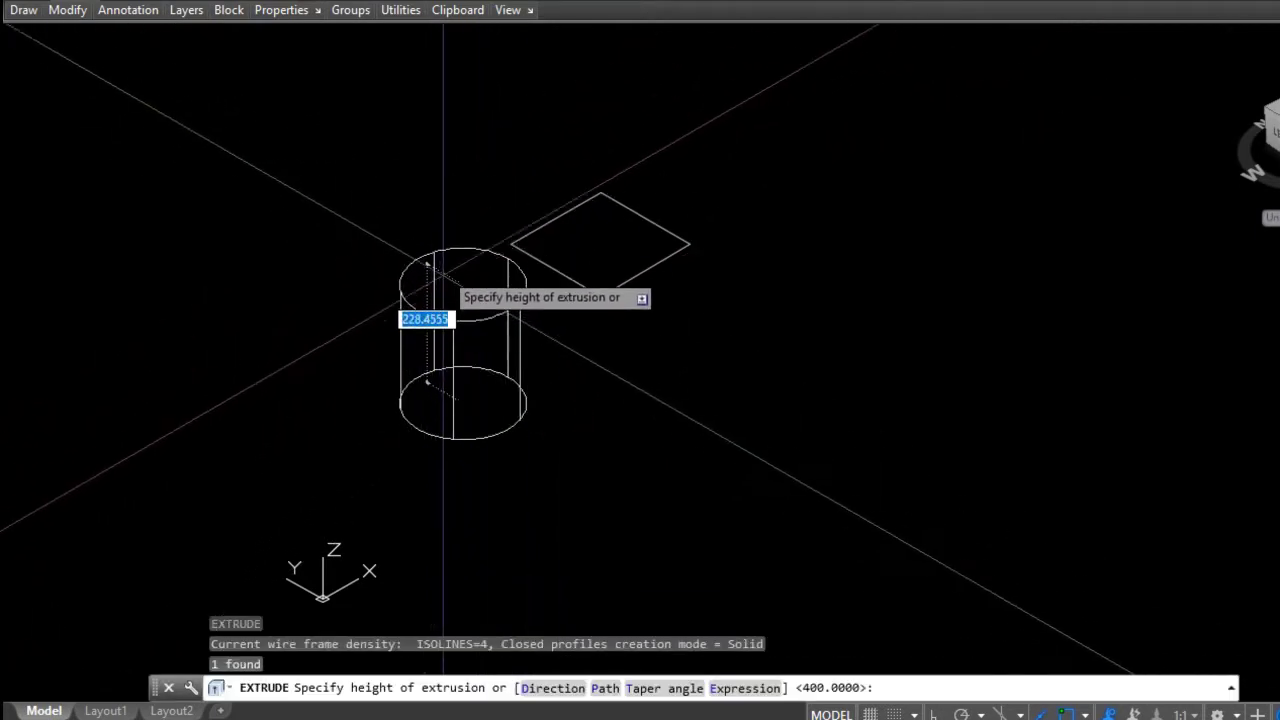
type("200")
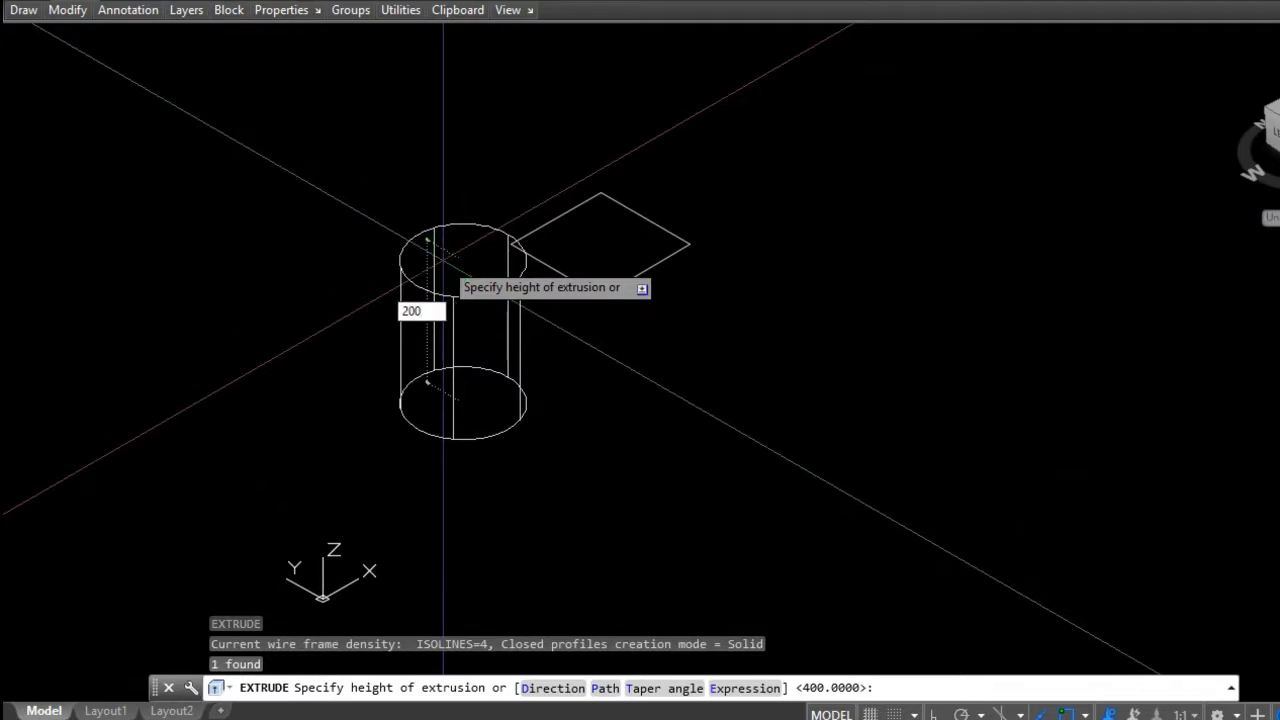
key("Return")
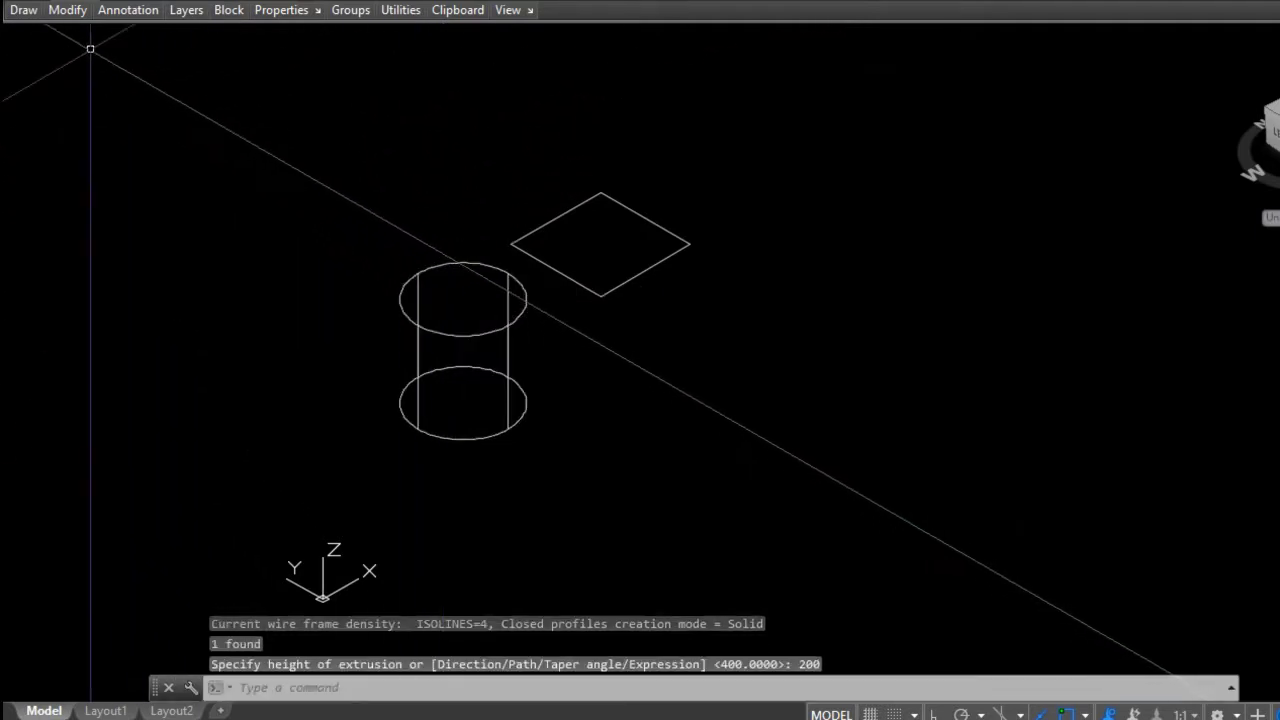
left_click(70, 40)
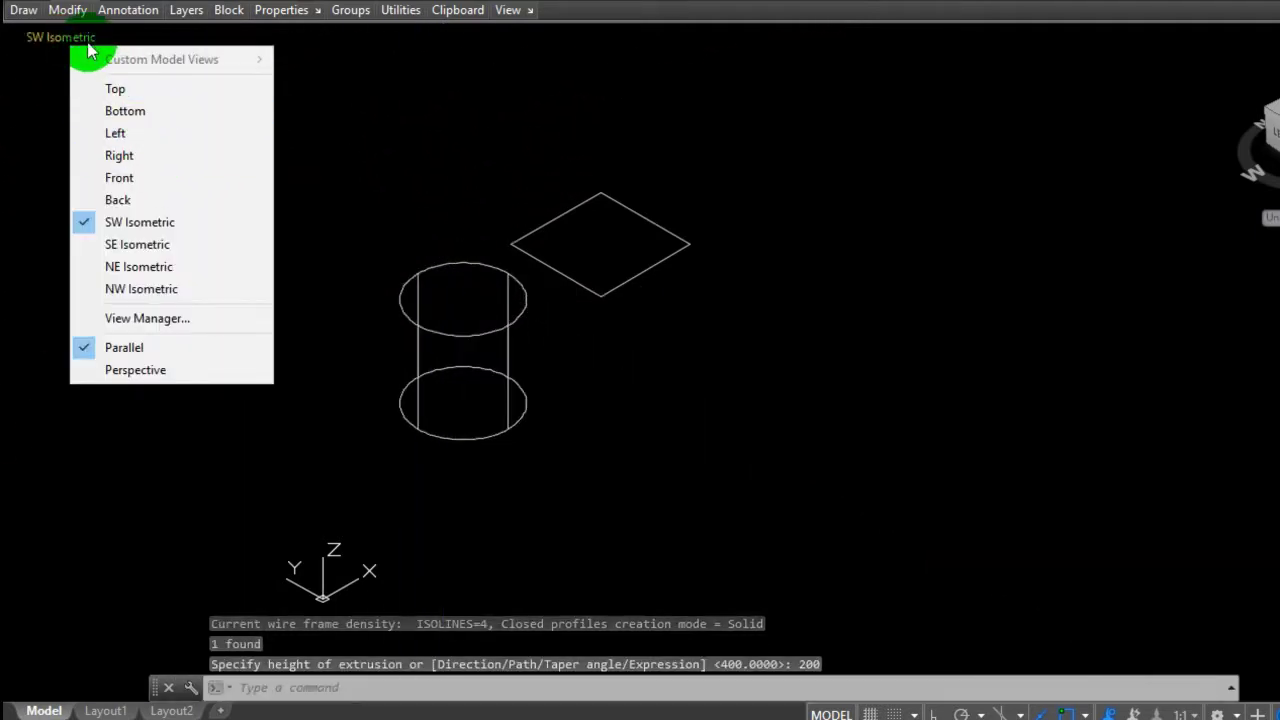
Shade the model in the Realistic visual style
left_click(104, 40)
left_click(157, 155)
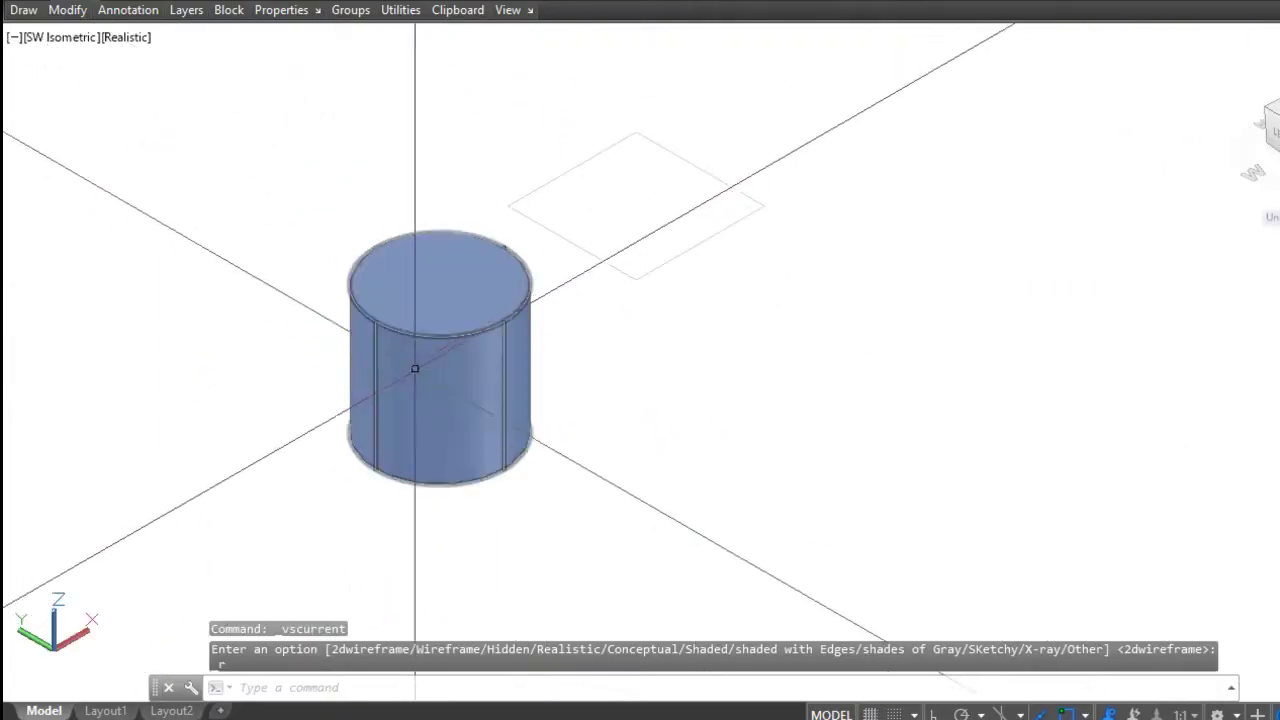
scroll(490, 340, "up", 3)
Attempt a 150-radius fillet on the cylinder's top edge, which fails and leaves it sharp
type("F")
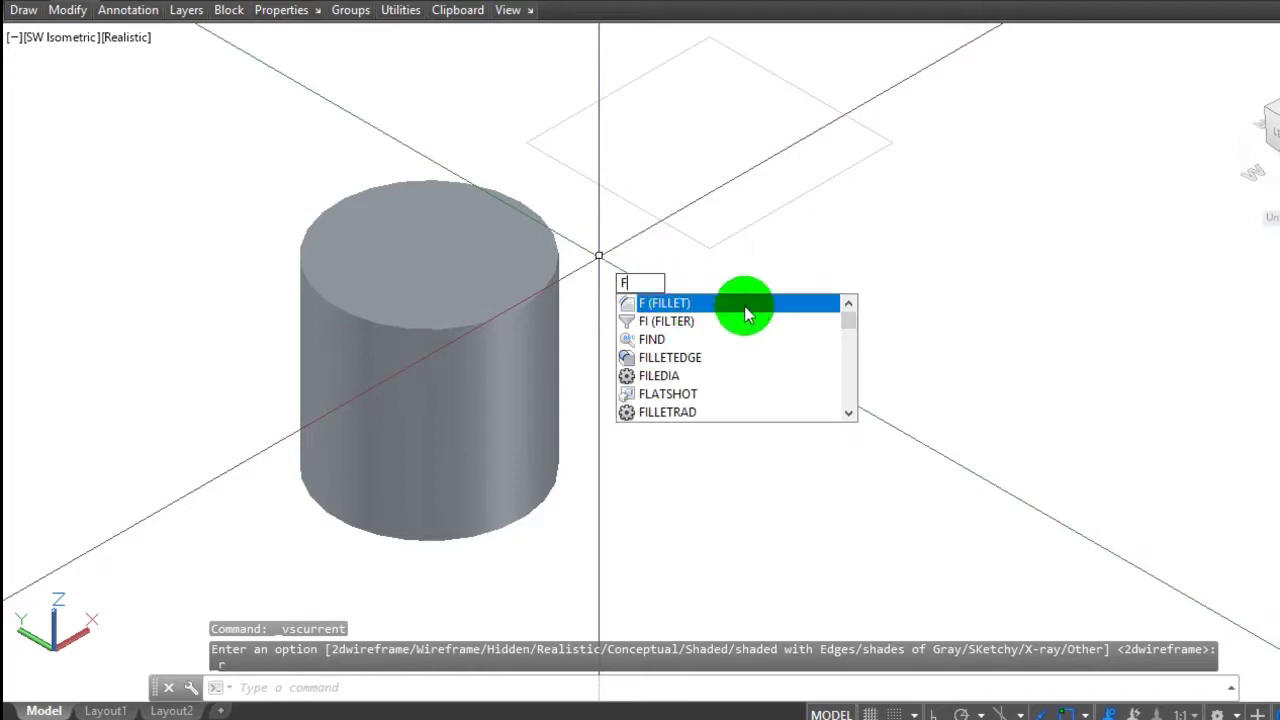
left_click(677, 302)
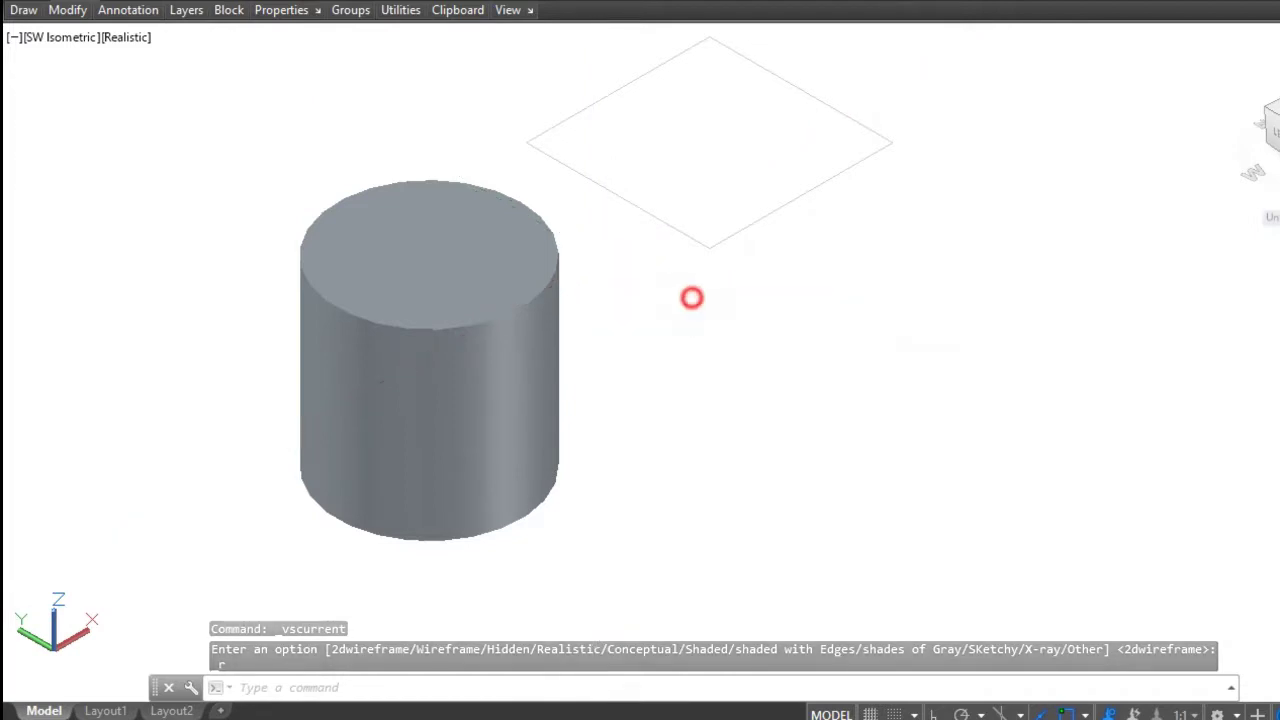
left_click(512, 308)
type("150")
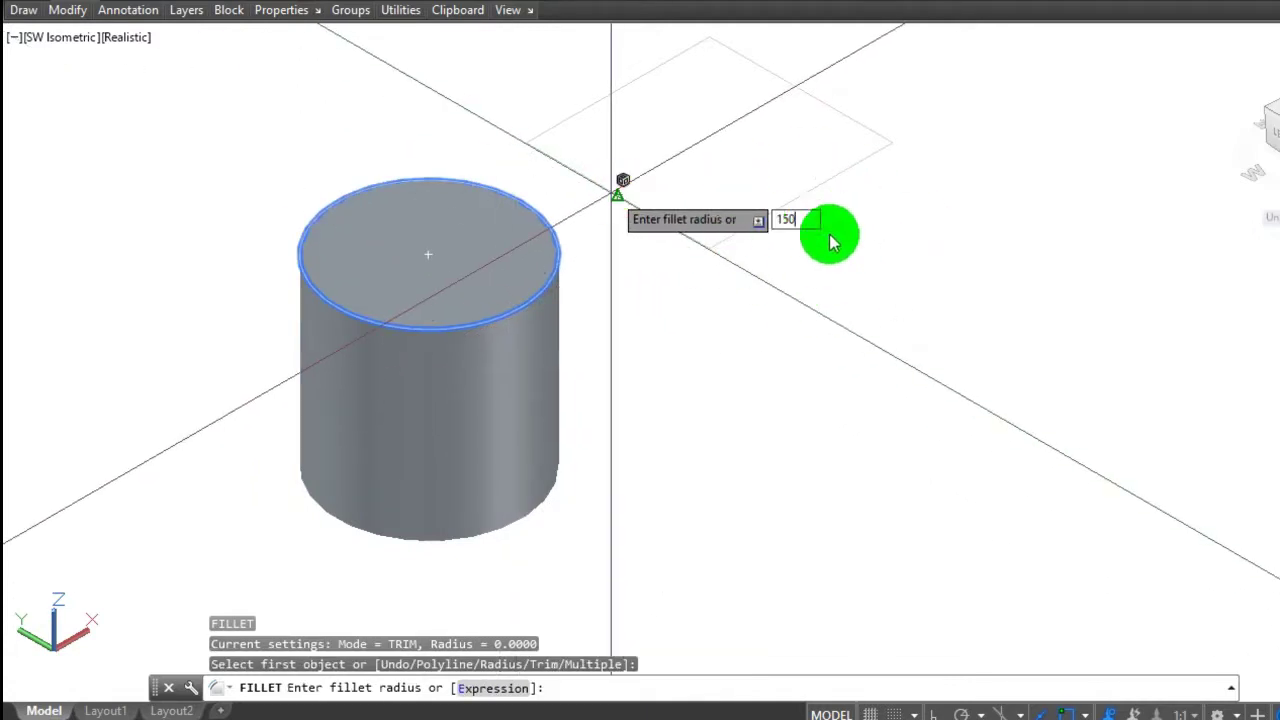
key("Return")
key("Return")
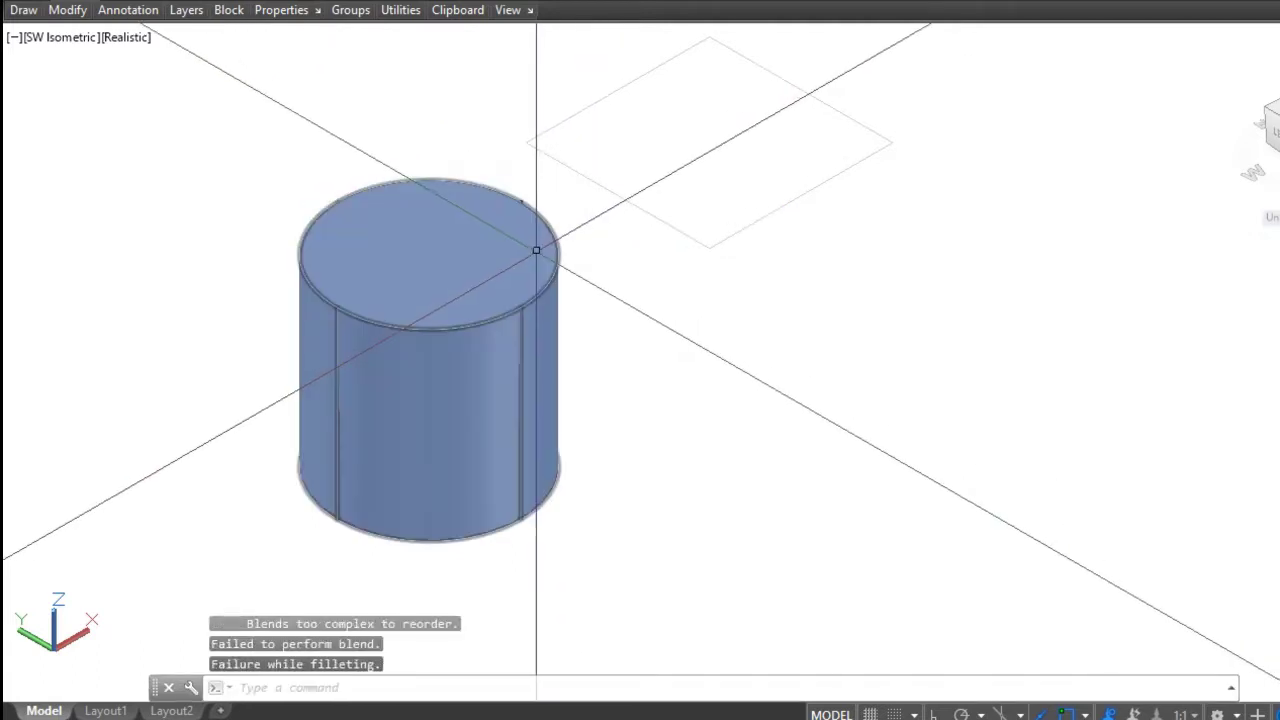
scroll(509, 229, "down", 3)
scroll(509, 229, "up", 2)
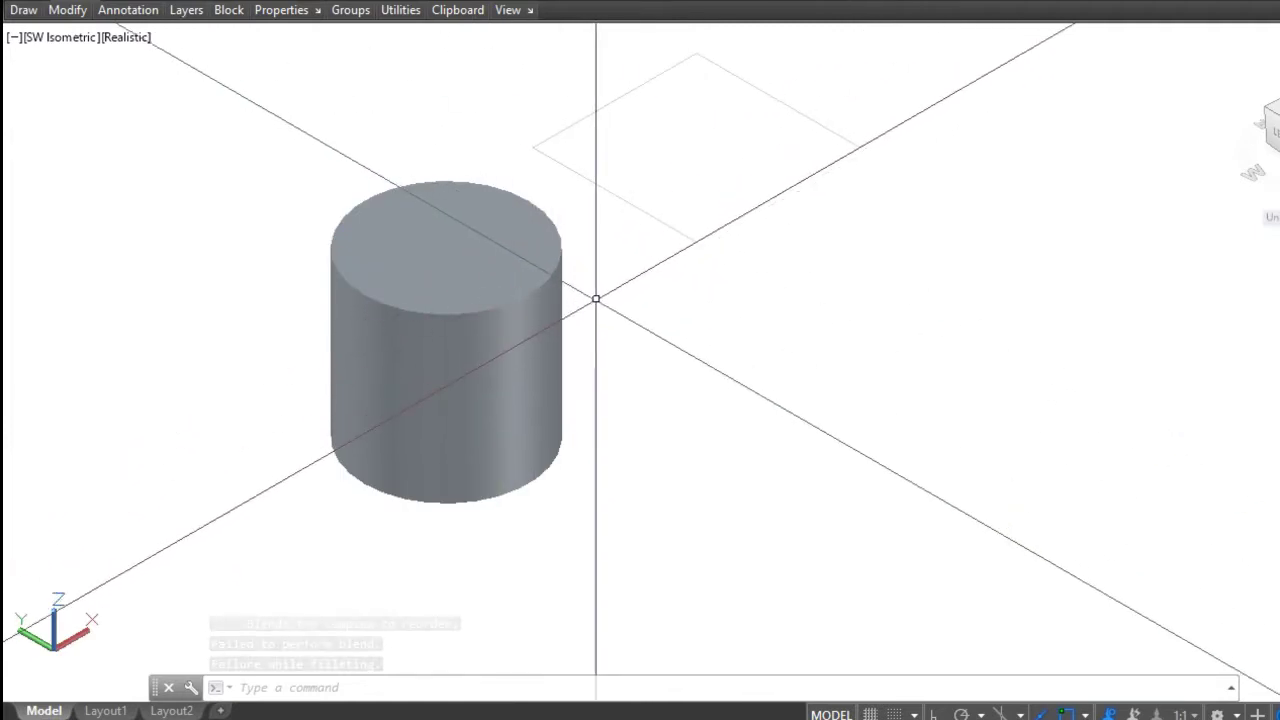
Fillet the cylinder's top edge at radius 100, giving it a domed cap
left_click(670, 350)
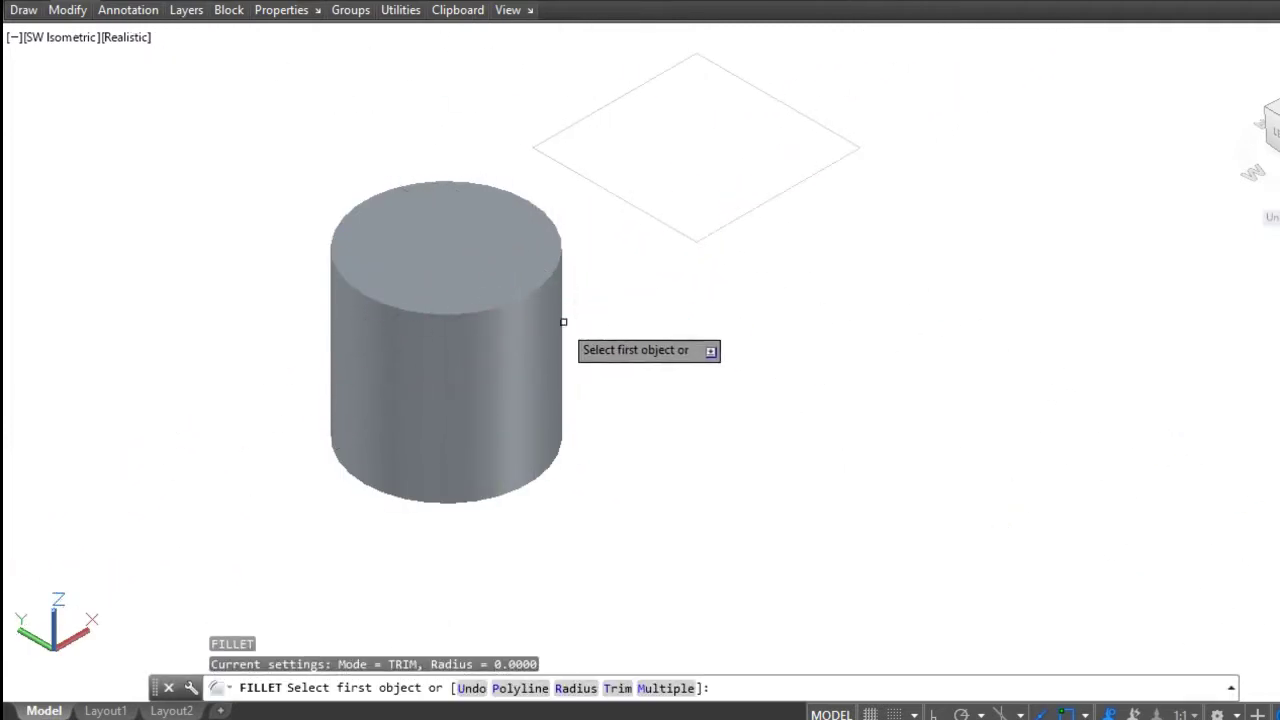
left_click(490, 306)
type("1")
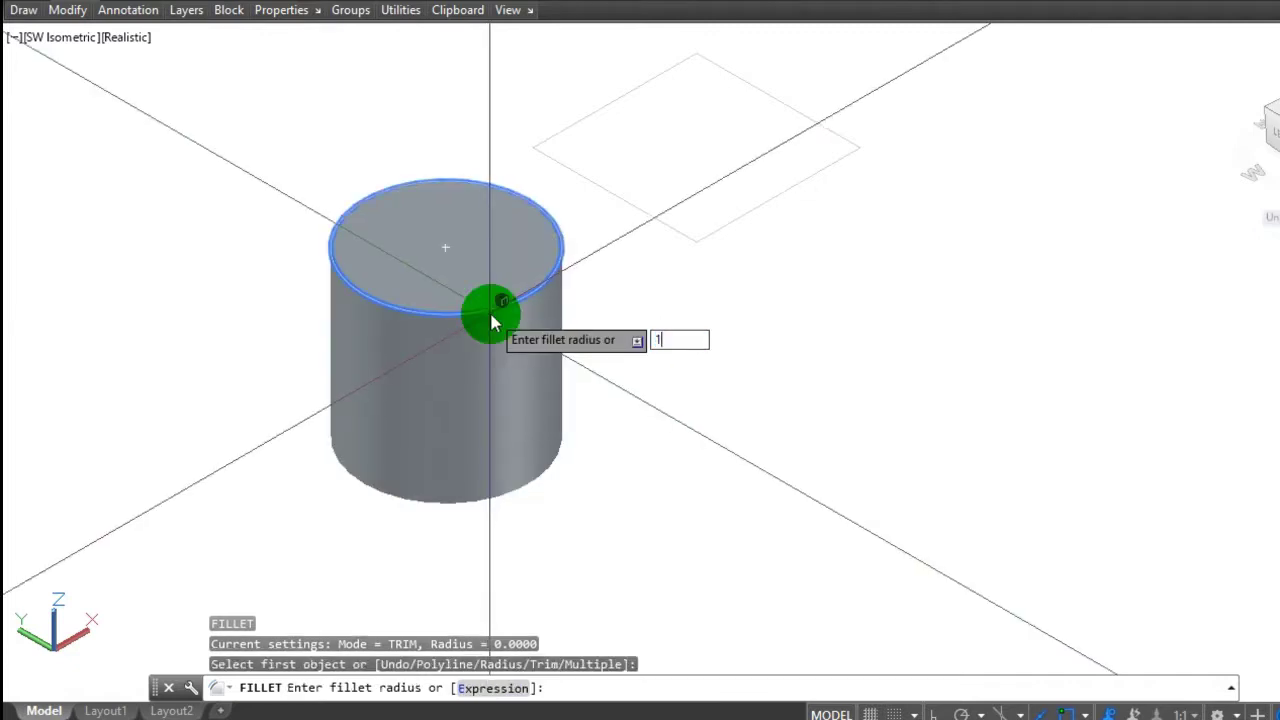
key("BackSpace")
type("1")
type("00")
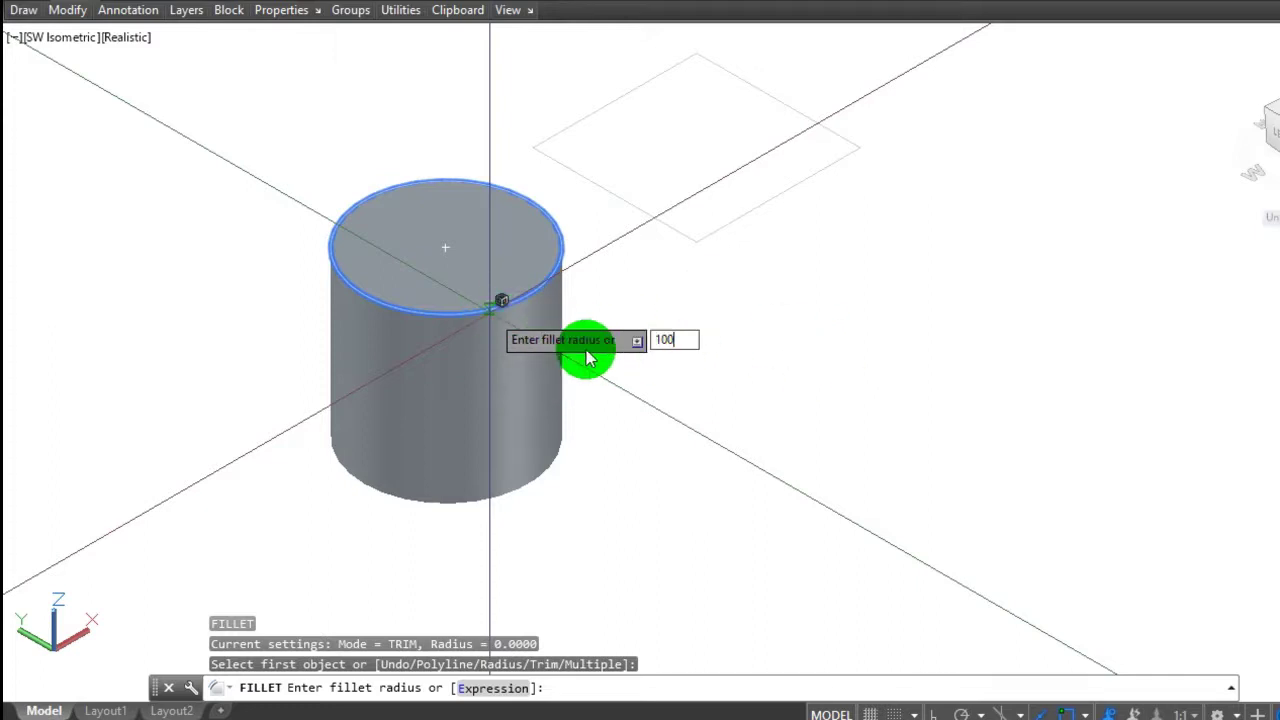
key("Return")
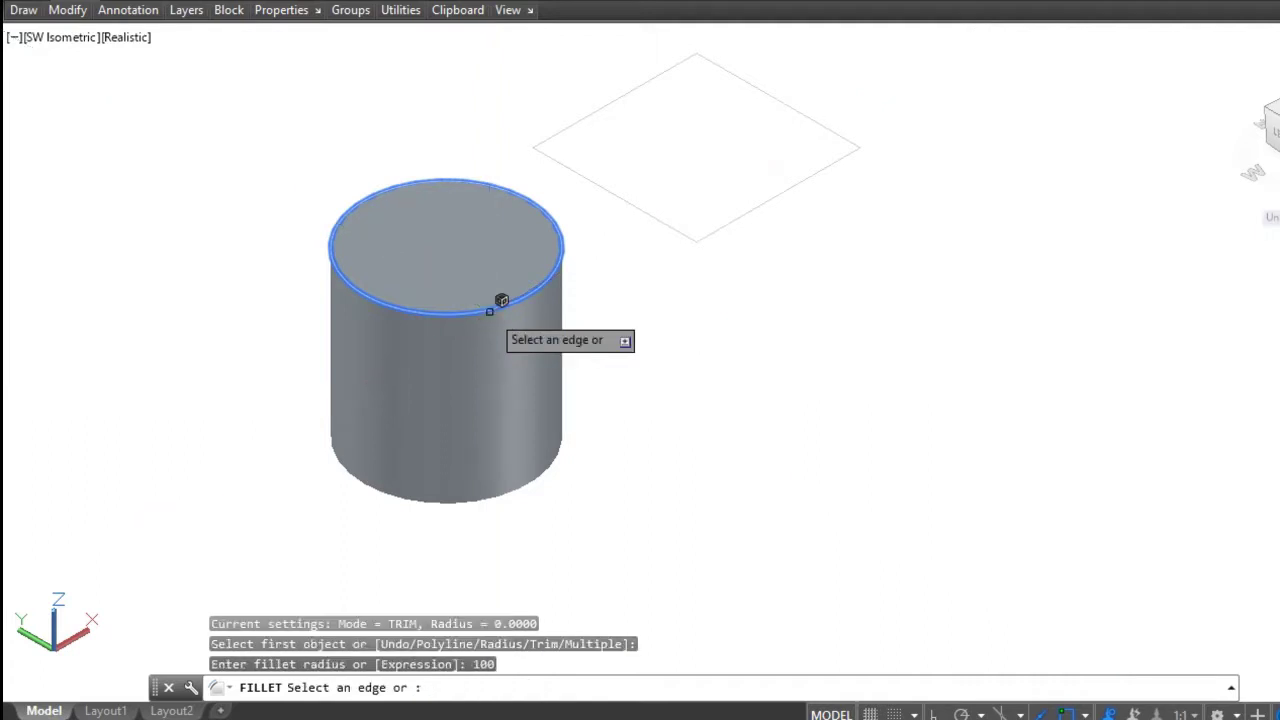
key("Return")
scroll(400, 263, "down", 2)
scroll(414, 271, "up", 2)
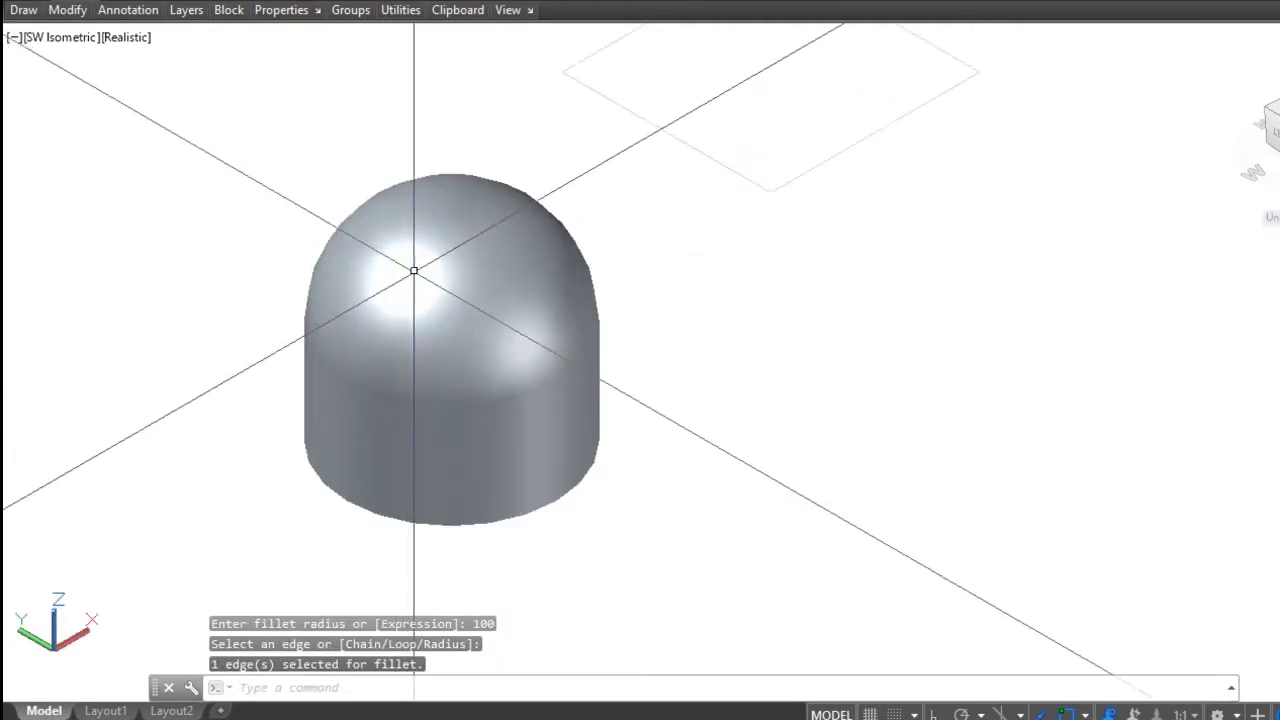
scroll(414, 271, "up", 1)
Orbit the view to expose the cylinder's flat end
type("rb")
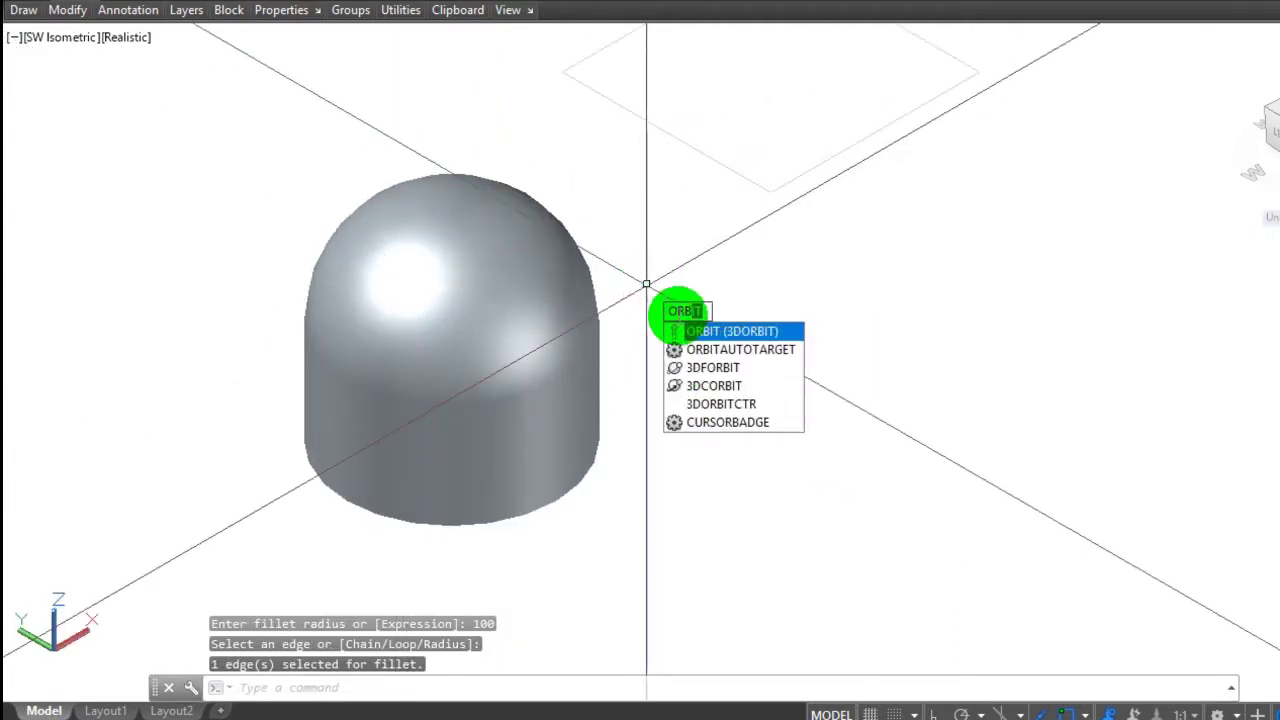
left_click(686, 366)
mouse_move(494, 386)
left_mouse_down()
mouse_move(529, 160)
mouse_move(503, 337)
mouse_move(620, 291)
mouse_move(569, 335)
left_mouse_up()
key("Escape")
type("F")
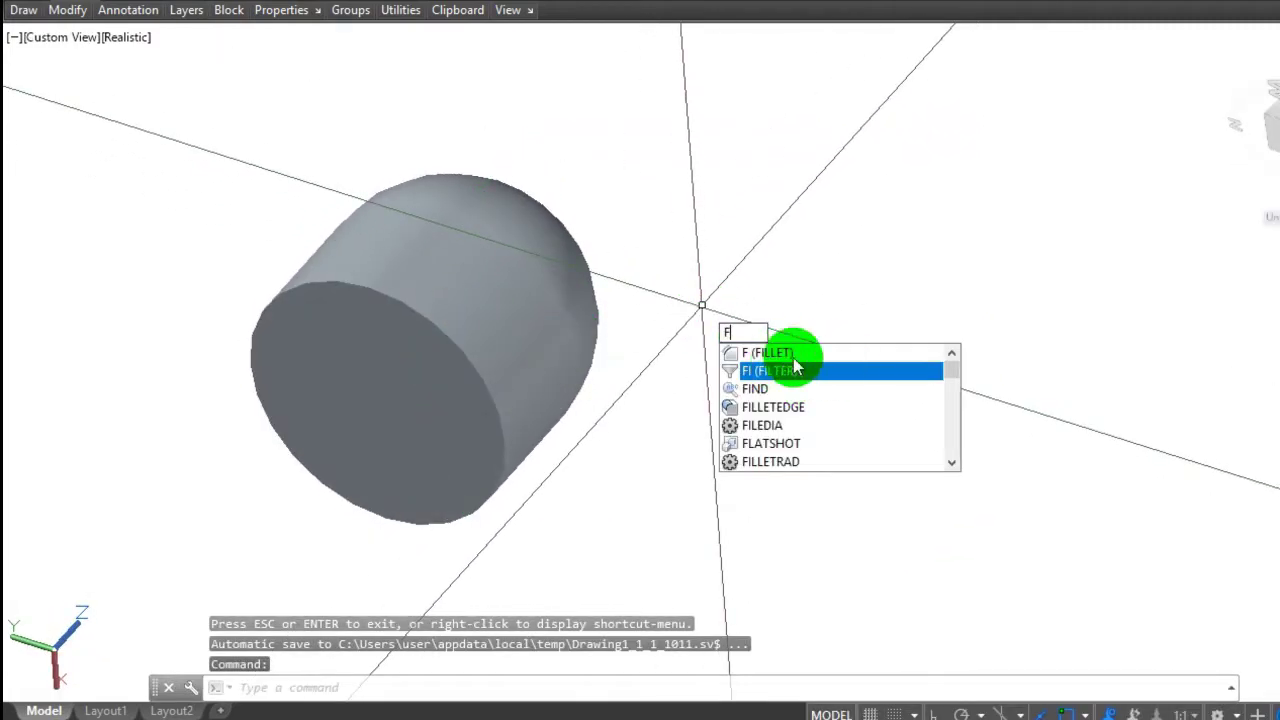
Fillet the cylinder's front circular edge at radius 100, turning the solid into a sphere
left_click(783, 356)
left_click(490, 396)
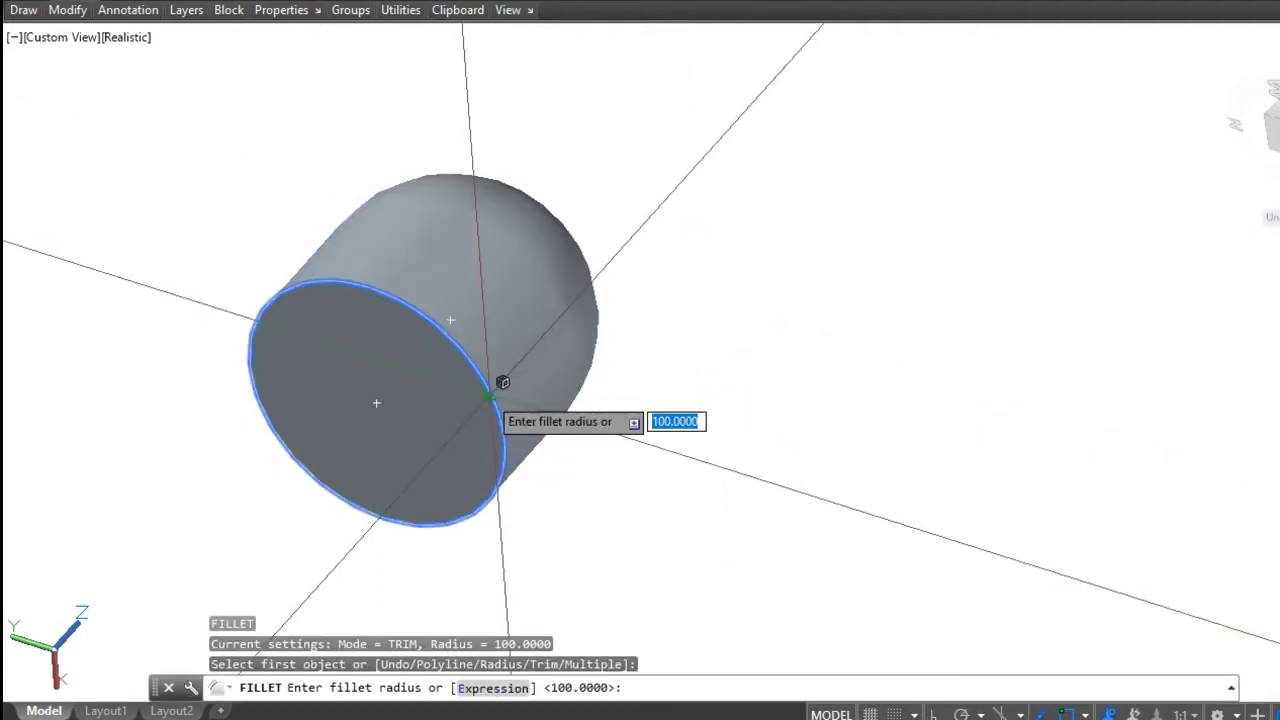
type("100")
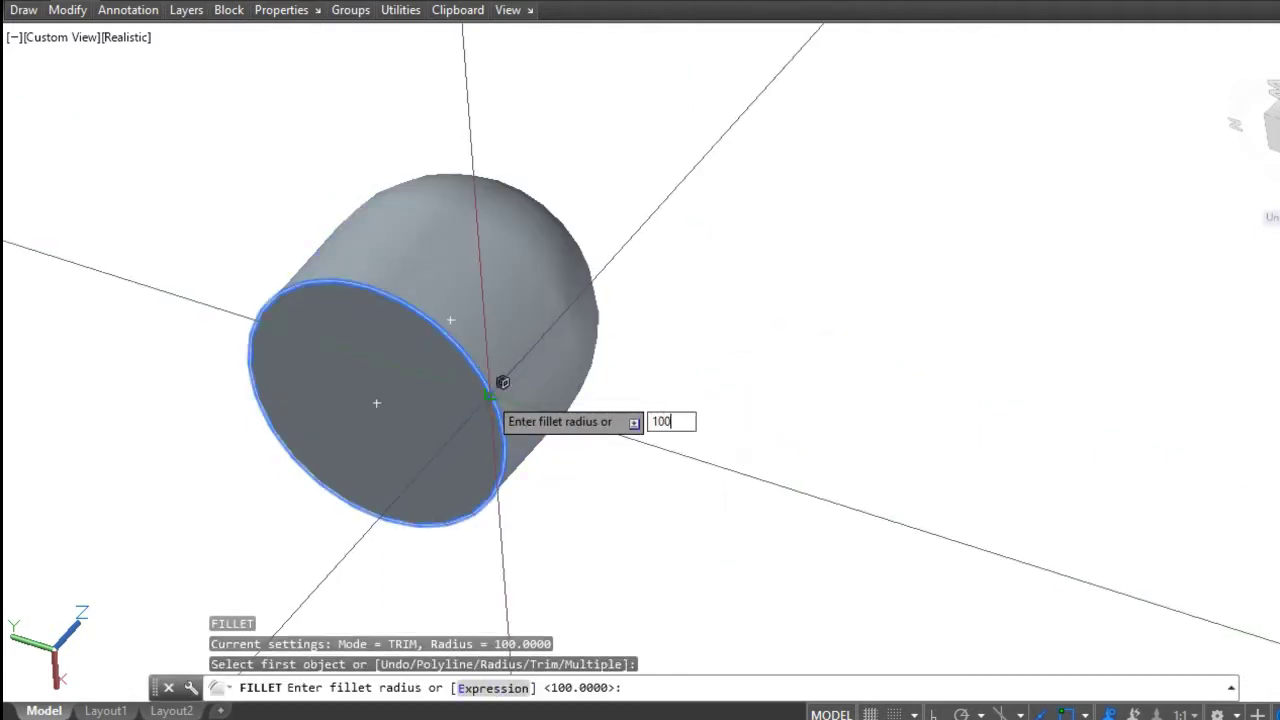
key("Return")
key("Return")
scroll(478, 392, "down", 3)
scroll(475, 392, "up", 2)
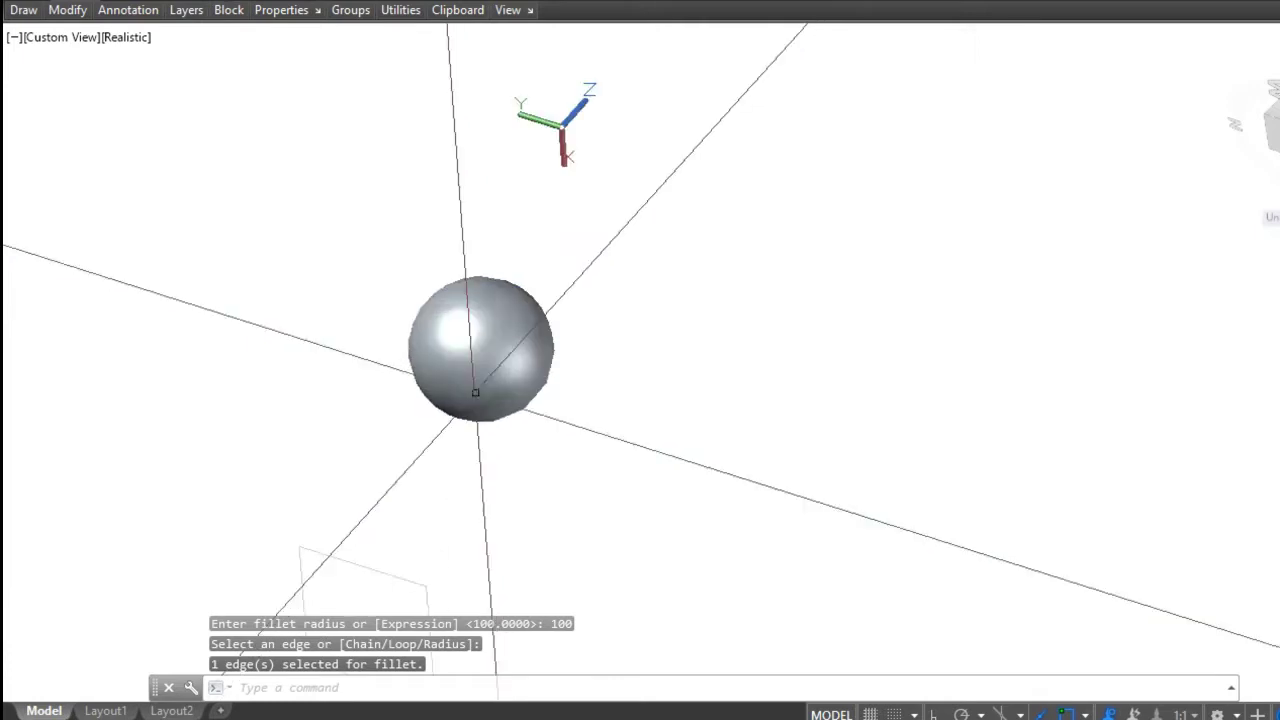
scroll(475, 392, "up", 3)
Set the selected sphere's colour to yellow in Properties so it looks gold
left_click(486, 340)
mouse_move(486, 340)
middle_mouse_down("shift")
mouse_move(286, 143)
mouse_move(248, 22)
middle_mouse_up("shift")
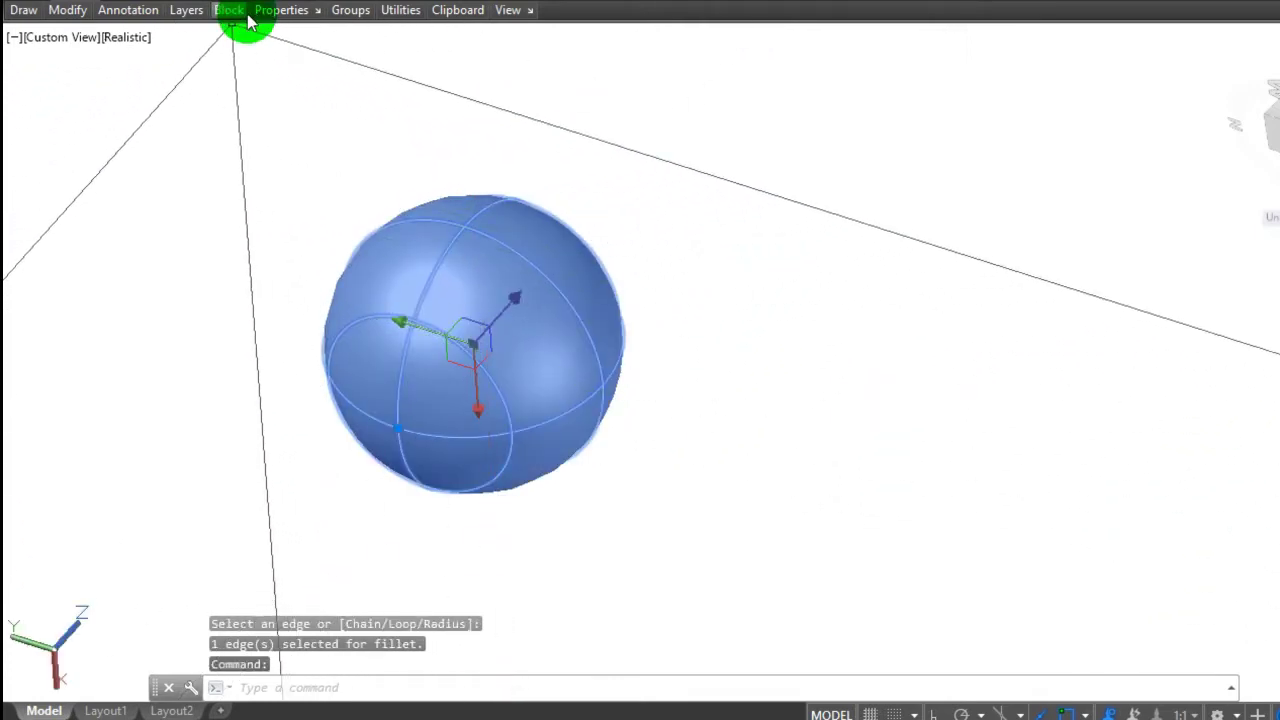
left_click(366, 36)
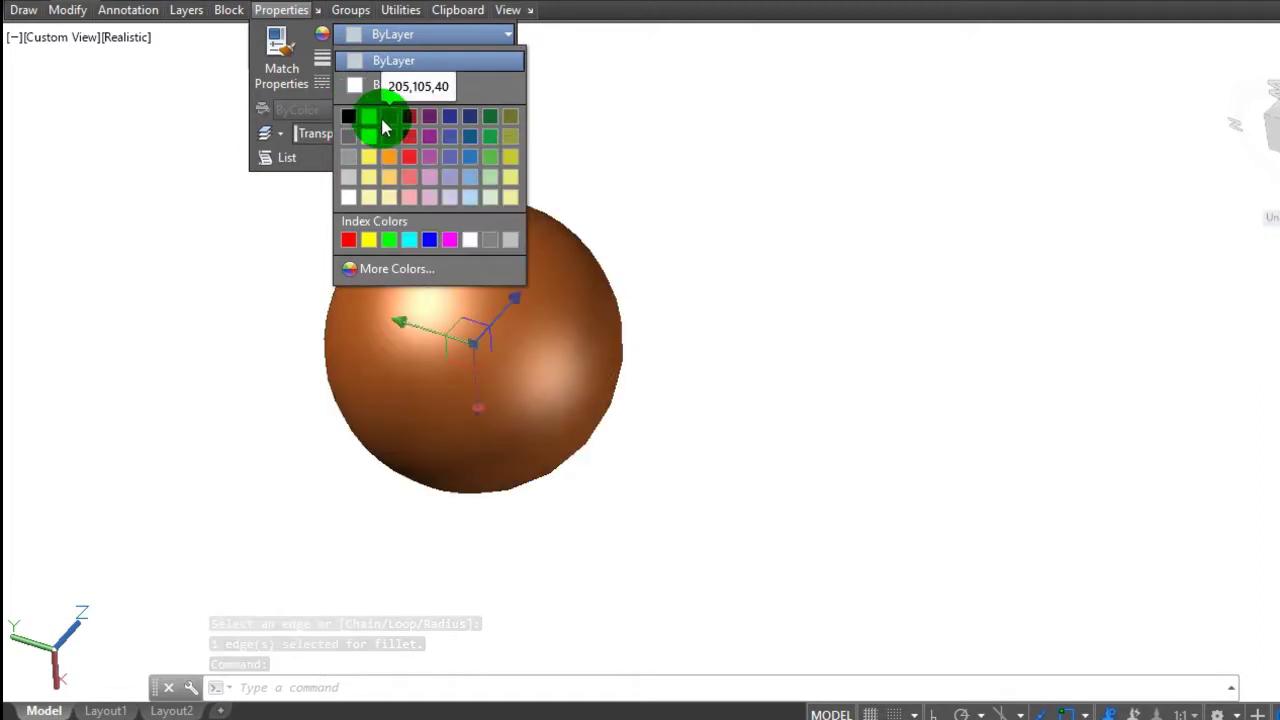
left_click(369, 156)
key("Escape")
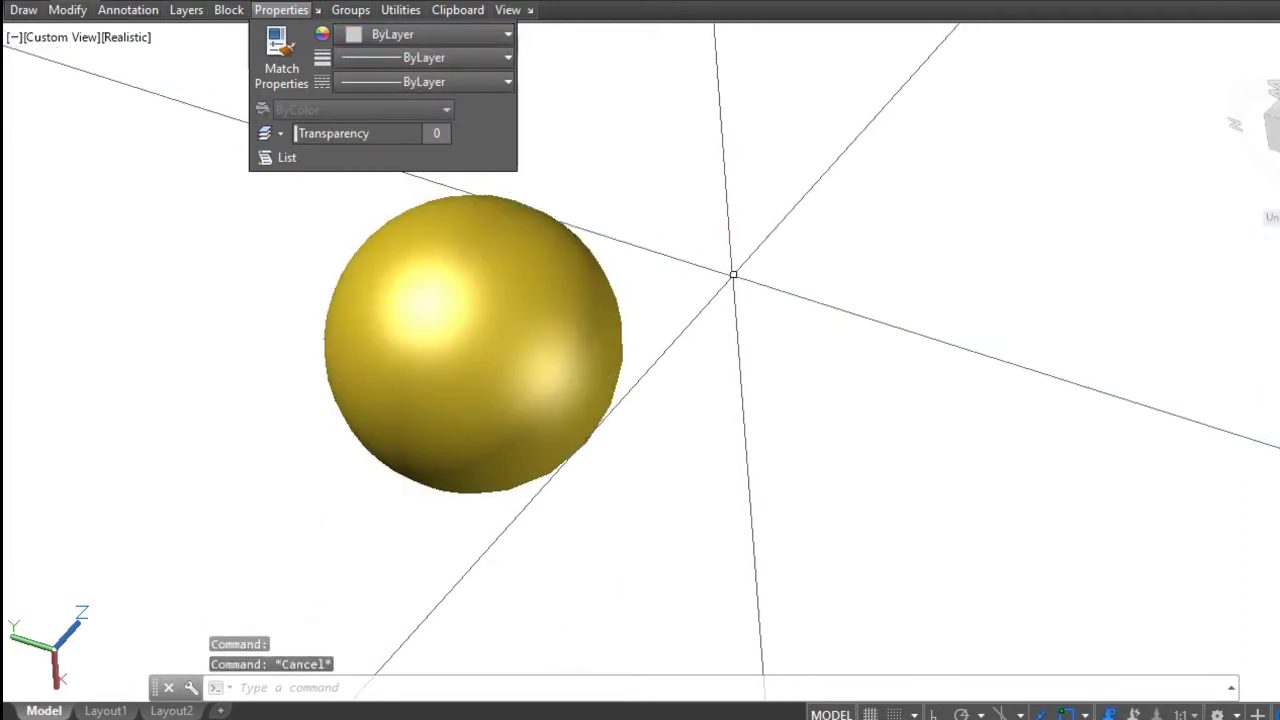
key("Escape")
type("o")
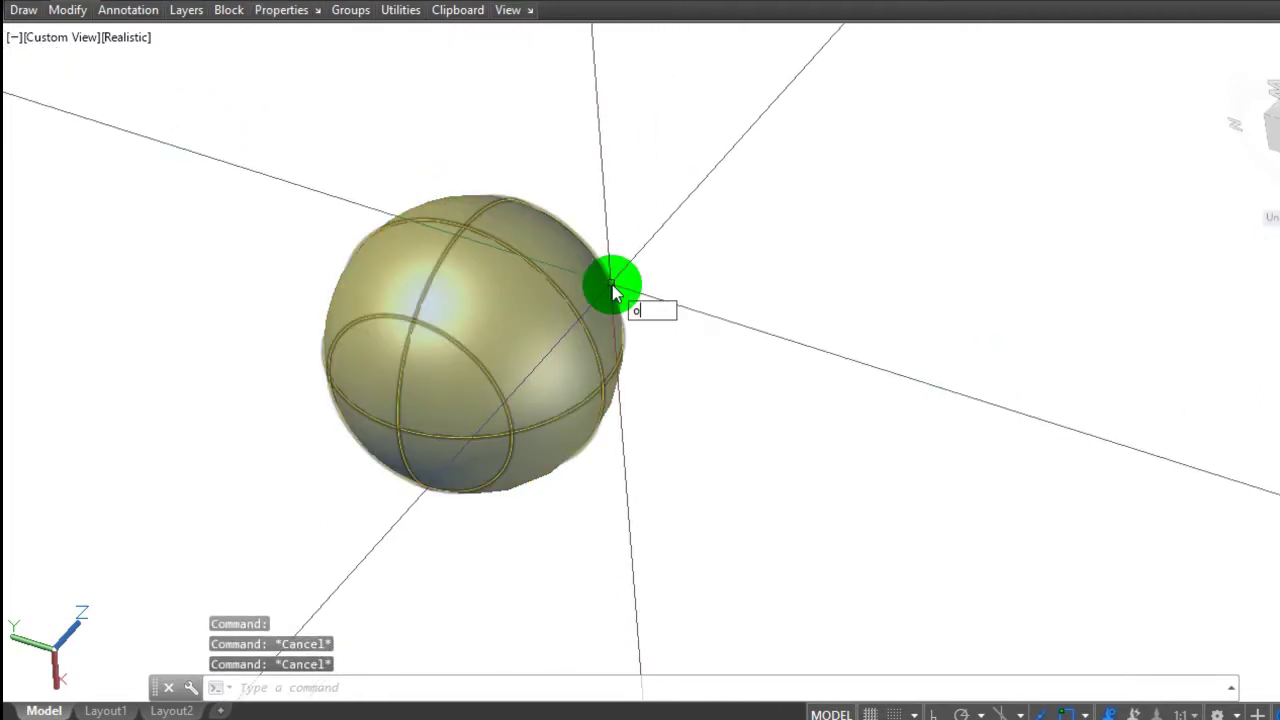
Orbit freely around the sphere, then return to the SW Isometric preset view
type("rb")
left_click(680, 366)
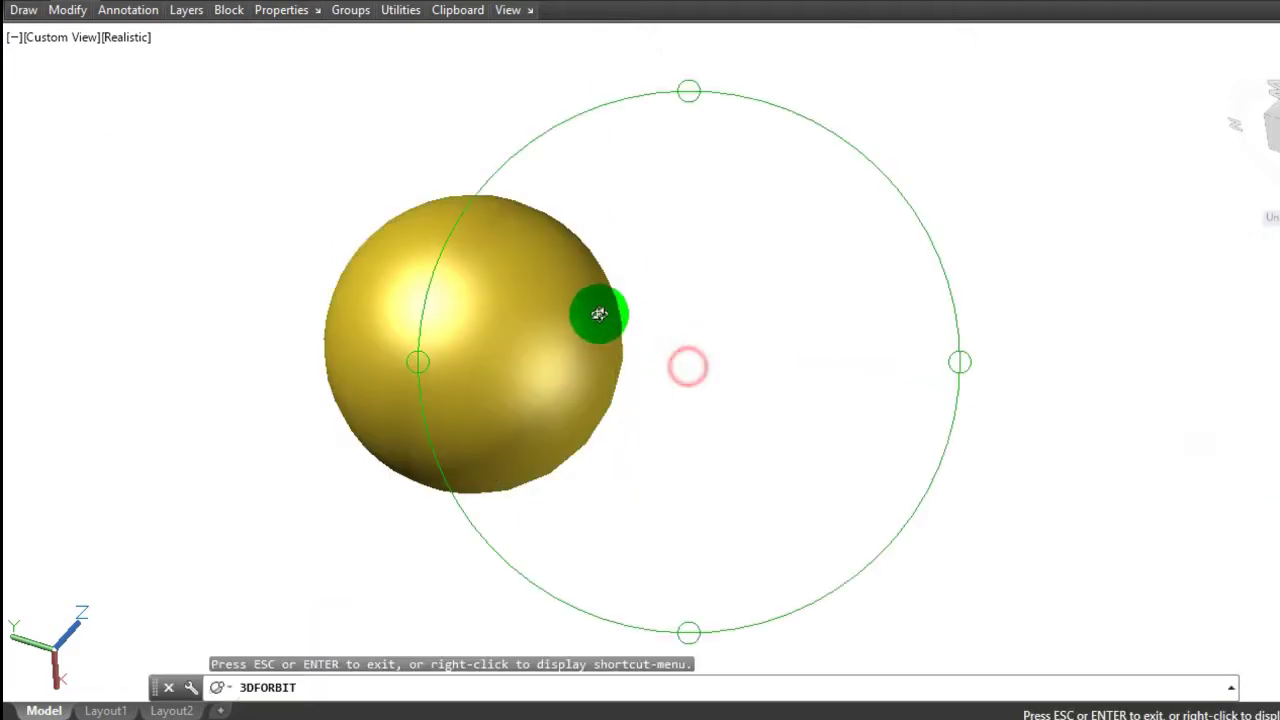
mouse_move(471, 253)
left_mouse_down()
mouse_move(586, 273)
mouse_move(289, 194)
left_mouse_up()
left_click(36, 38)
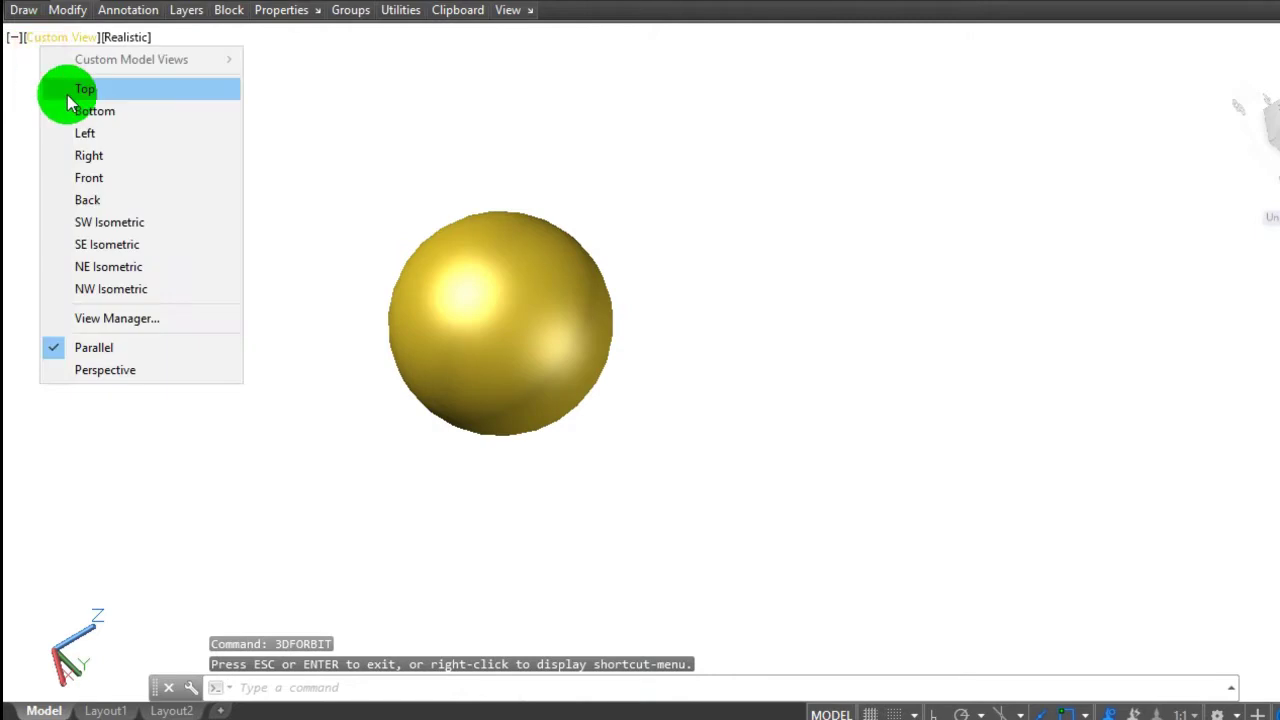
left_click(108, 221)
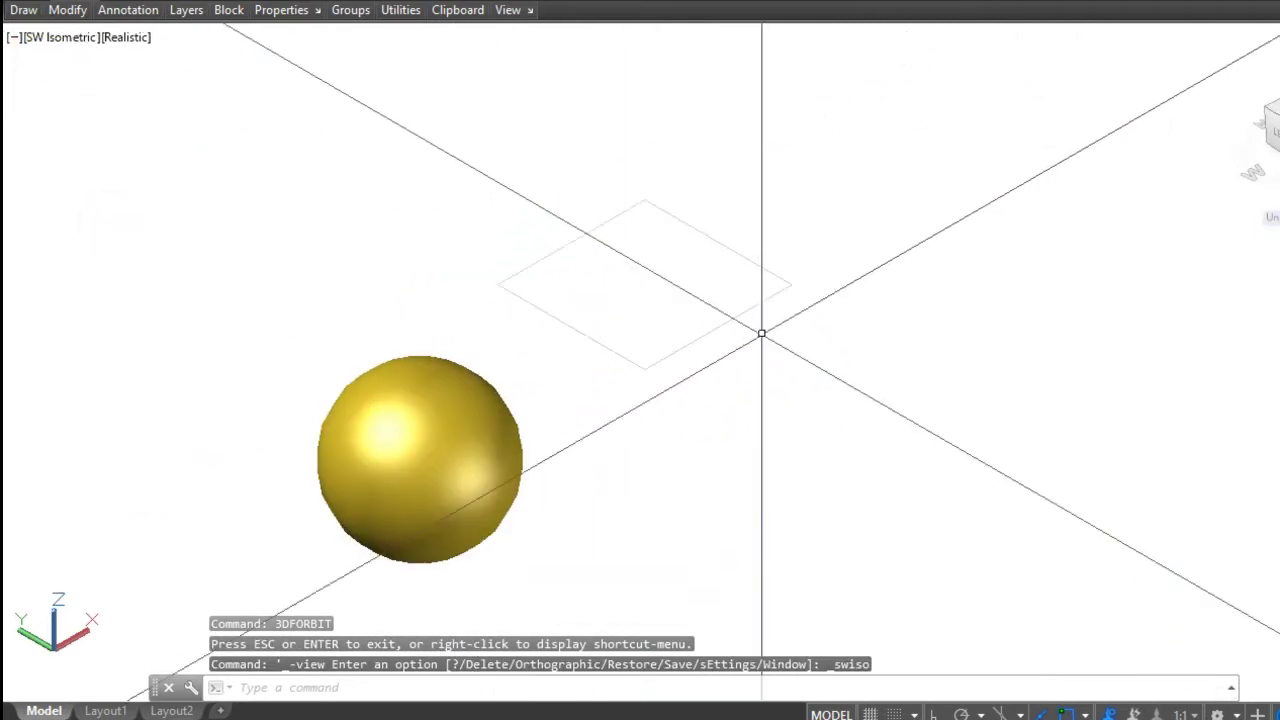
Extrude the 200 by 200 square 300 units upward into a solid box
left_click(733, 319)
type("EXT")
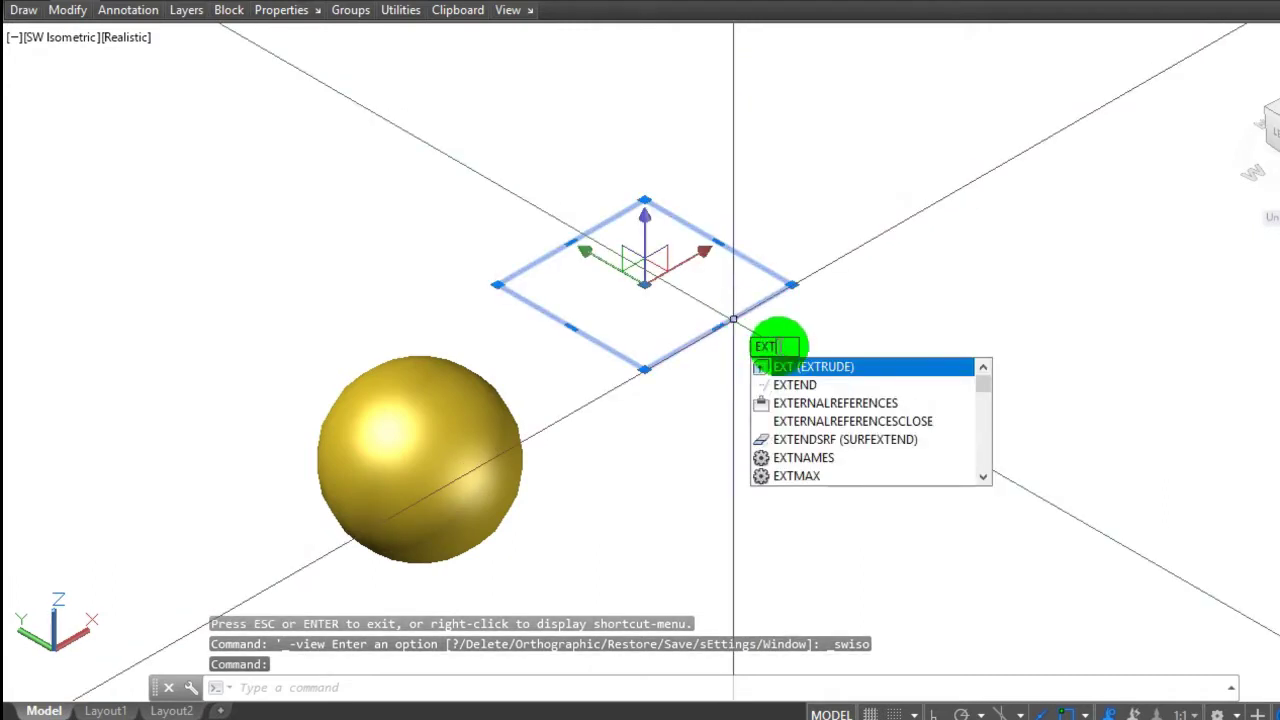
left_click(811, 368)
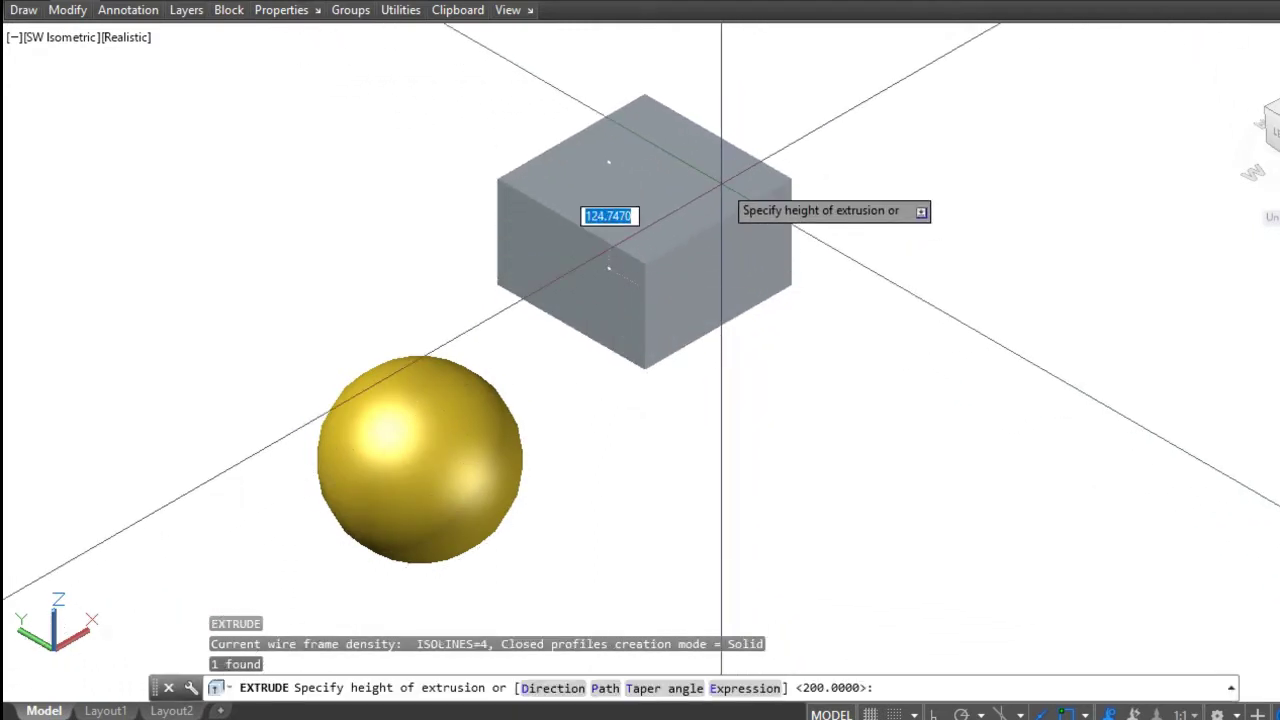
type("00")
key("Return")
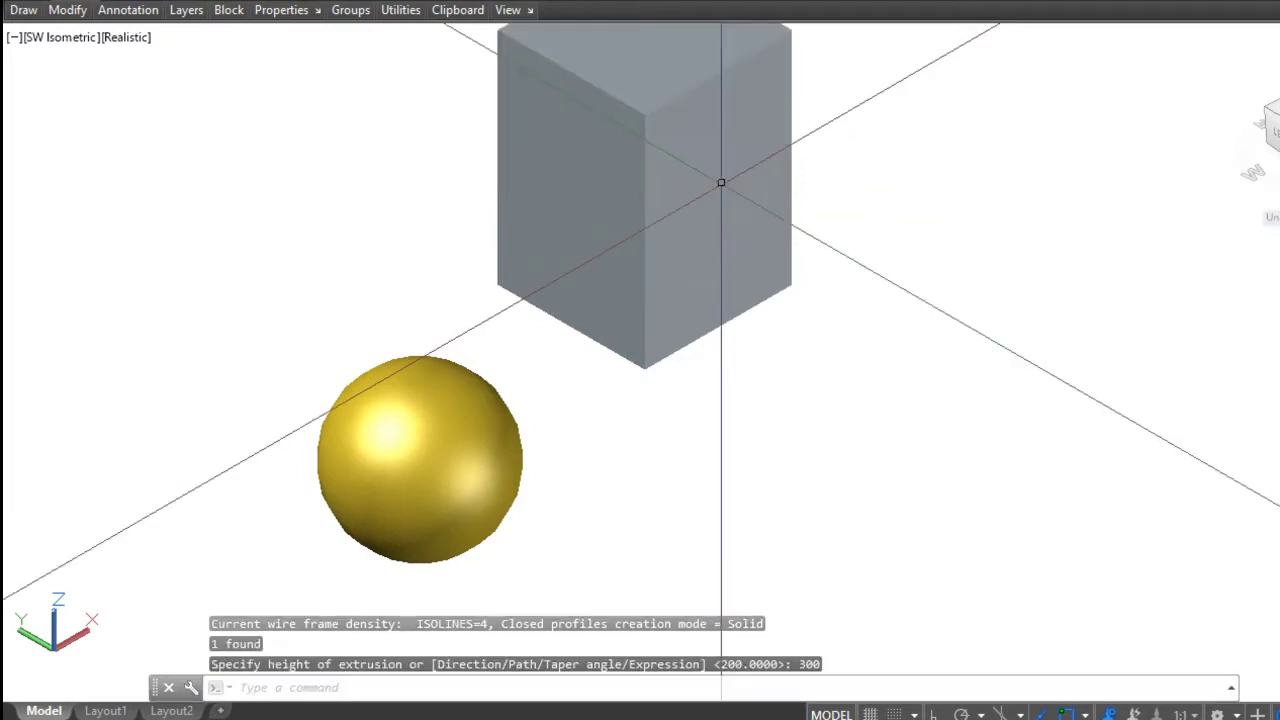
scroll(381, 262, "down", 4)
scroll(257, 214, "up", 5)
scroll(492, 180, "down", 1)
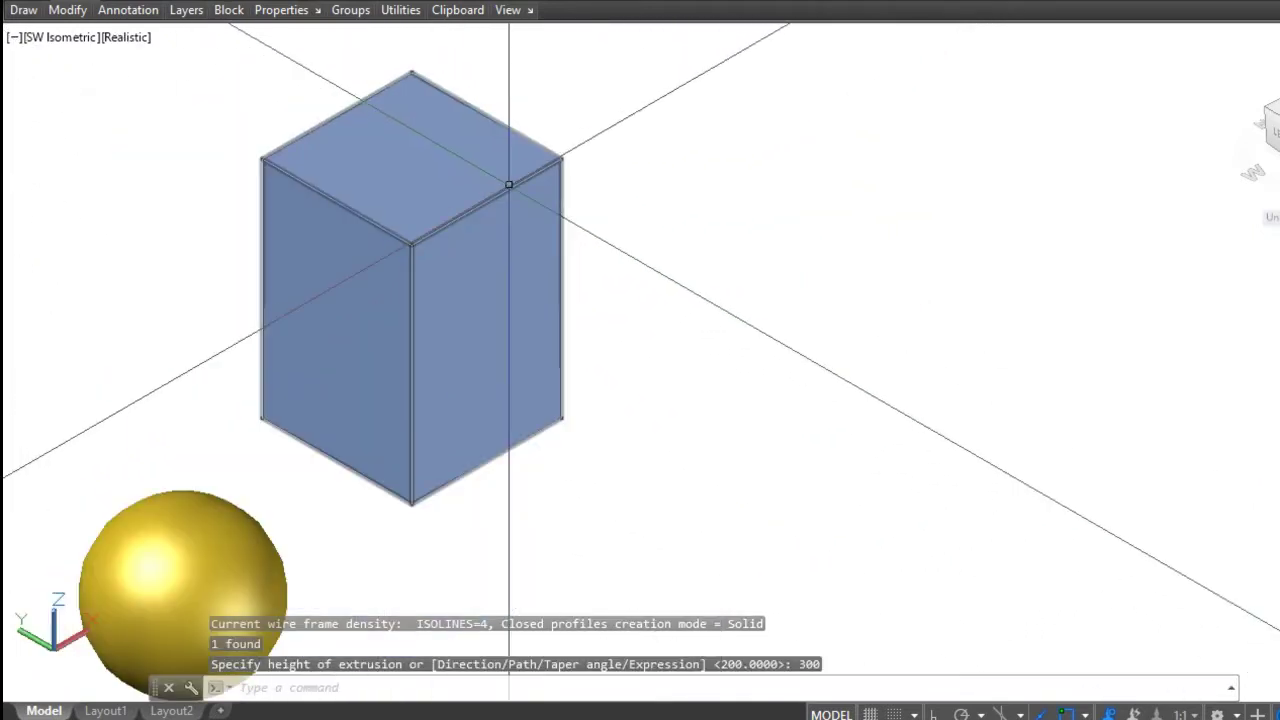
Fillet the box's top edges at radius 100 so its top becomes rounded
type("F")
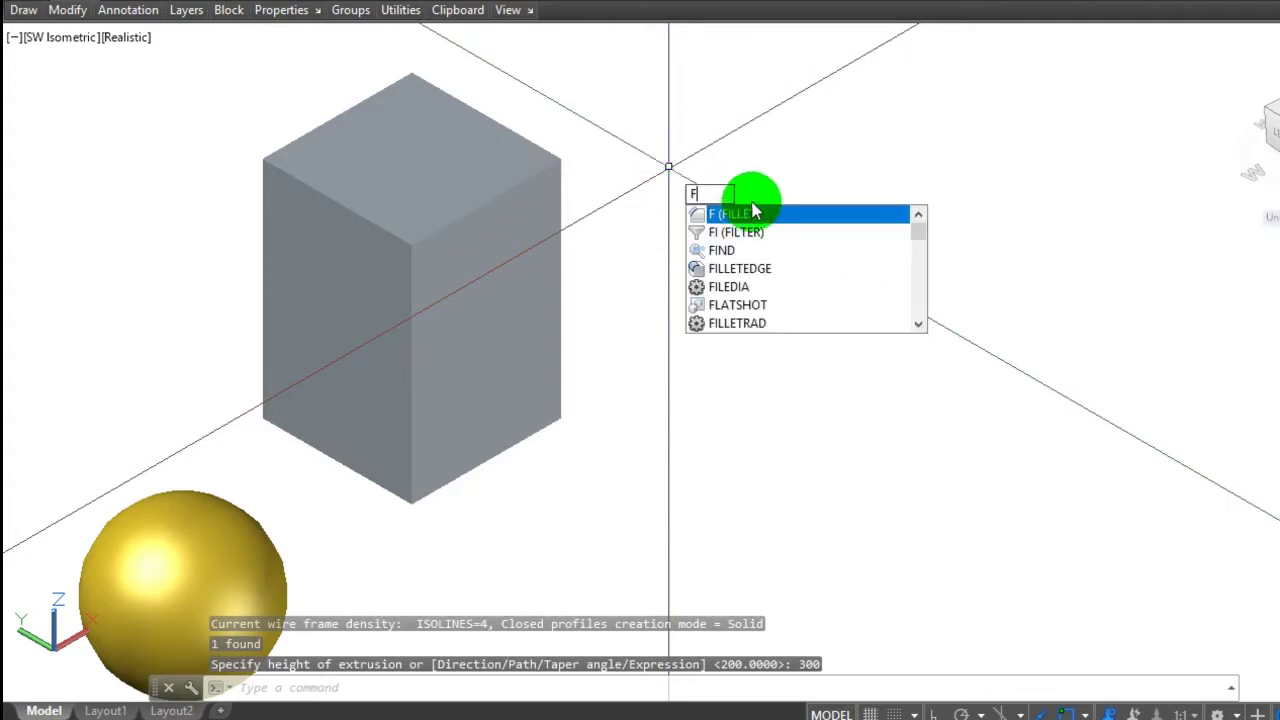
left_click(752, 215)
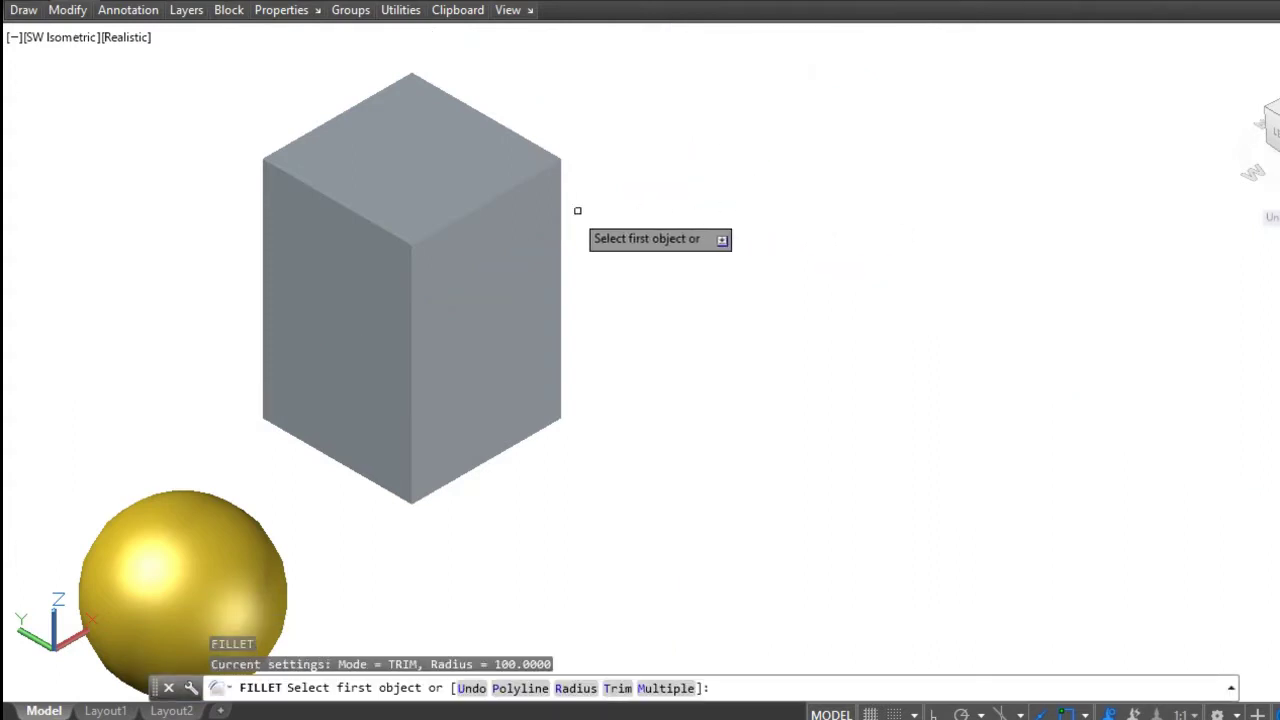
left_click(490, 200)
type("100")
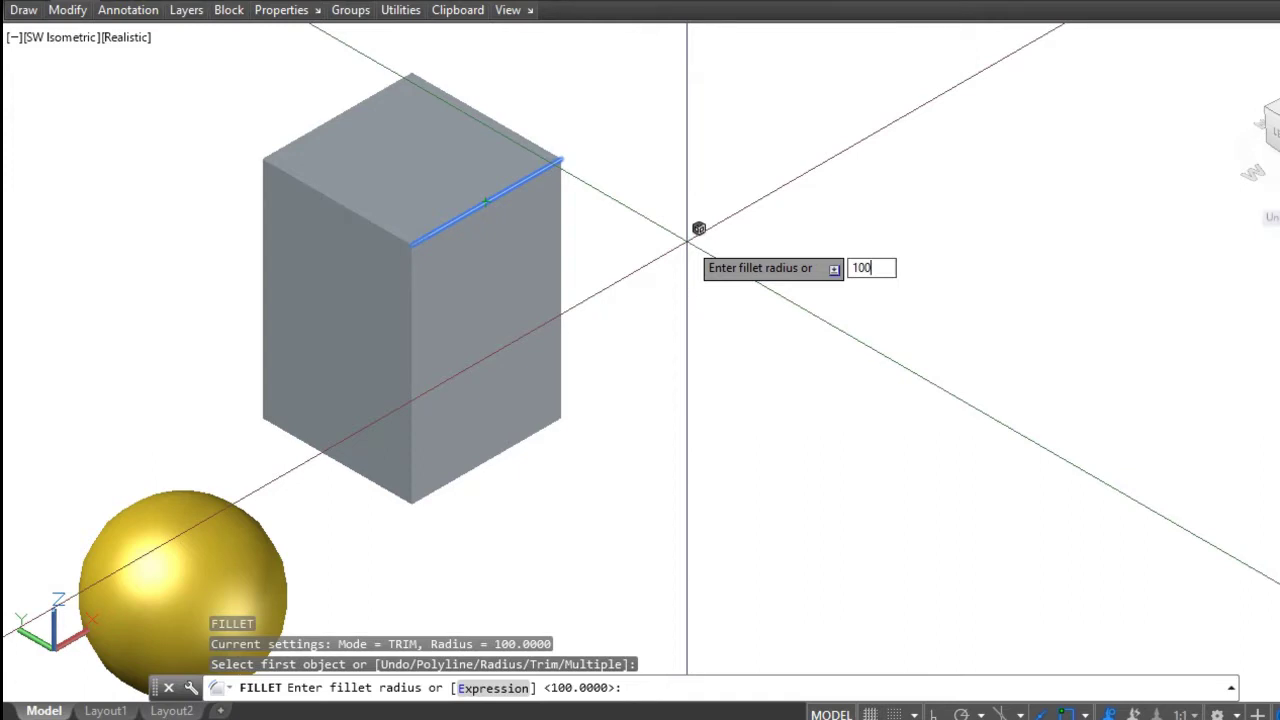
key("Return")
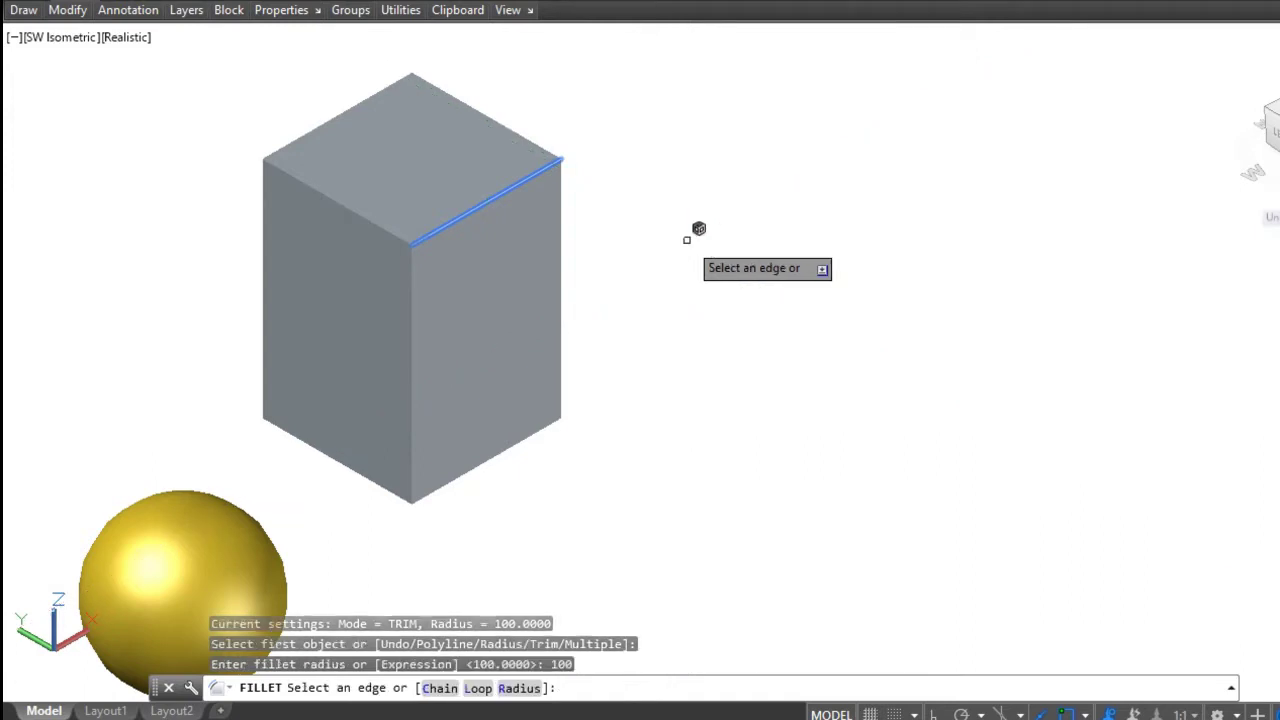
left_click(511, 125)
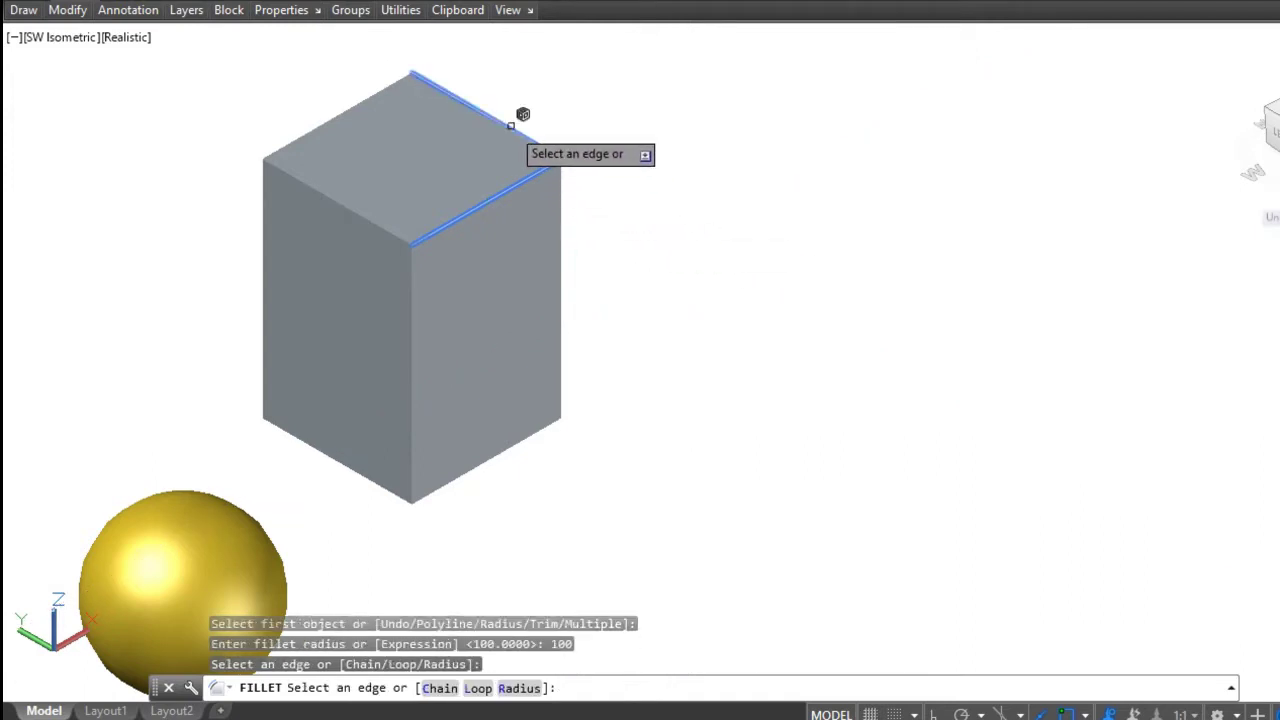
left_click(378, 89)
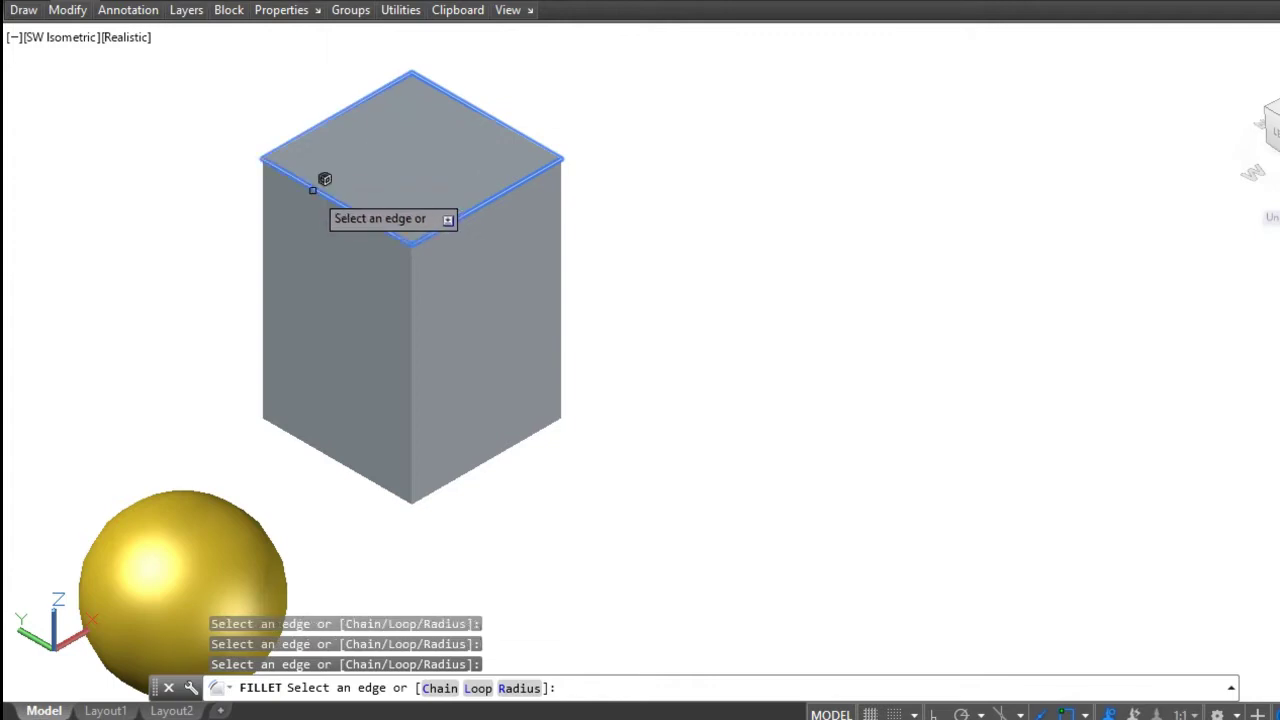
key("Return")
key("Return")
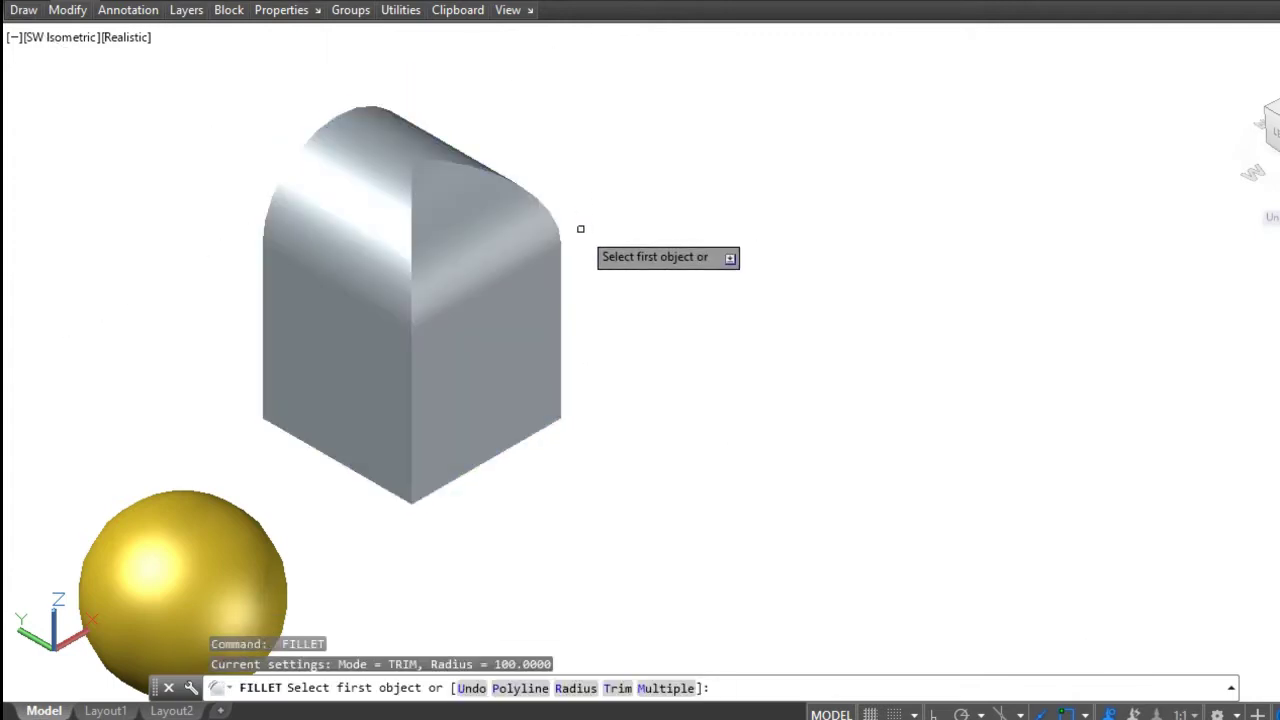
scroll(581, 229, "up", 2)
Fillet the box's bottom edges with the default 100 radius
scroll(592, 231, "down", 2)
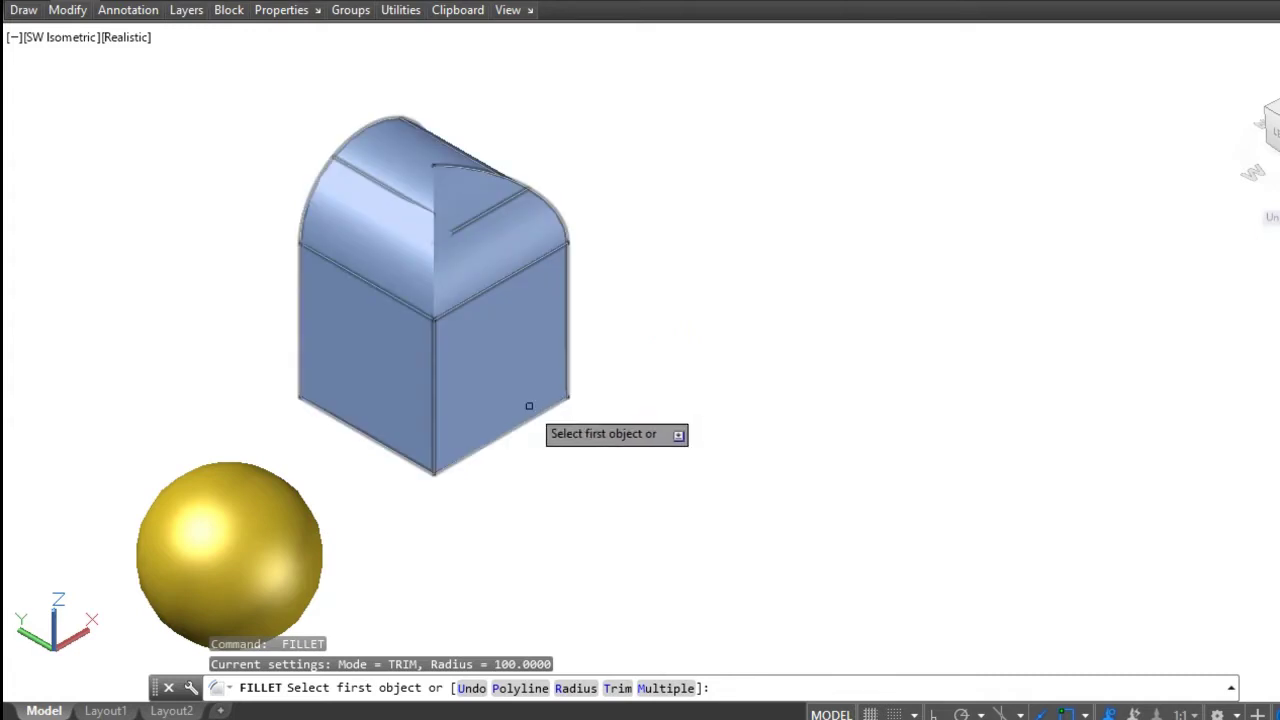
type("r")
key("Return")
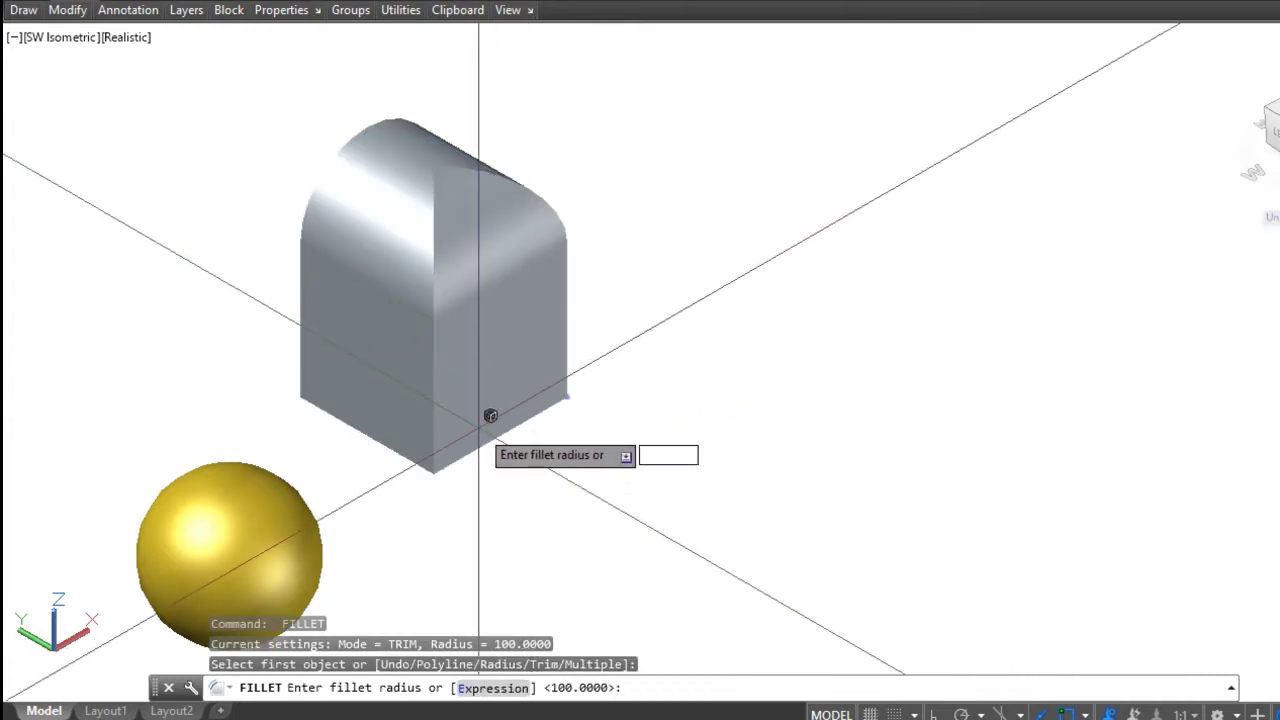
right_click(658, 357)
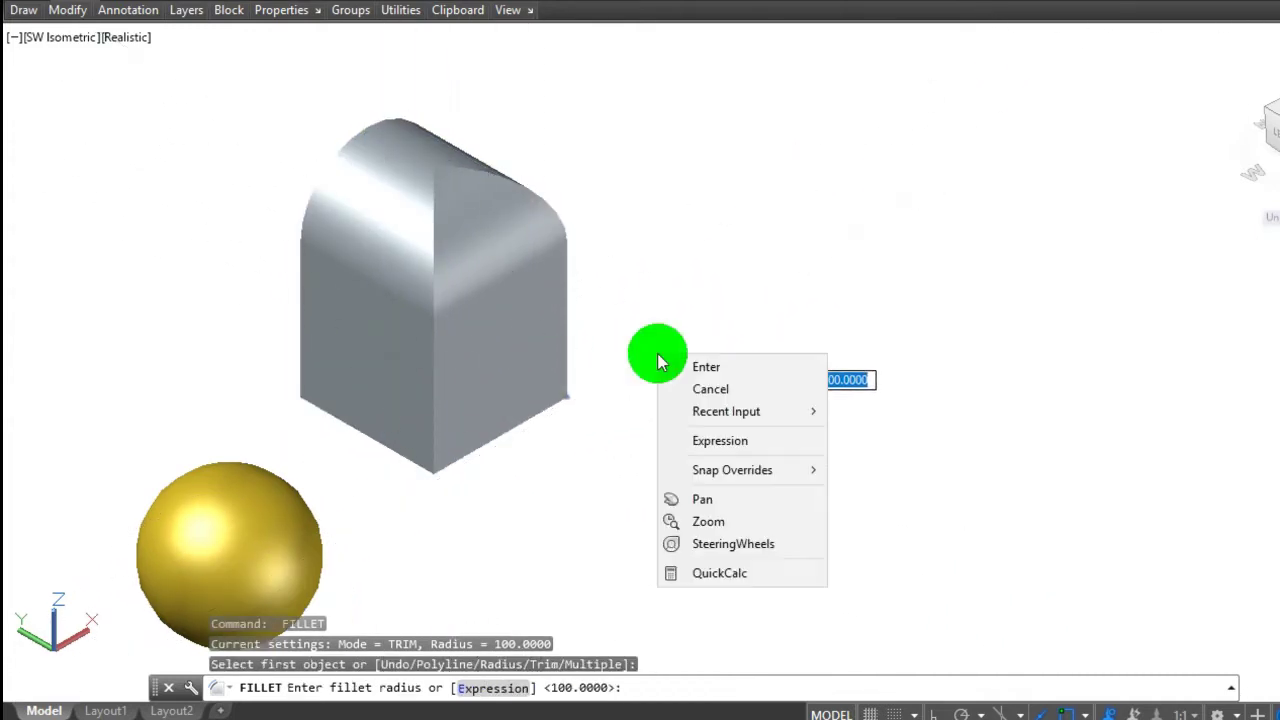
left_click(693, 375)
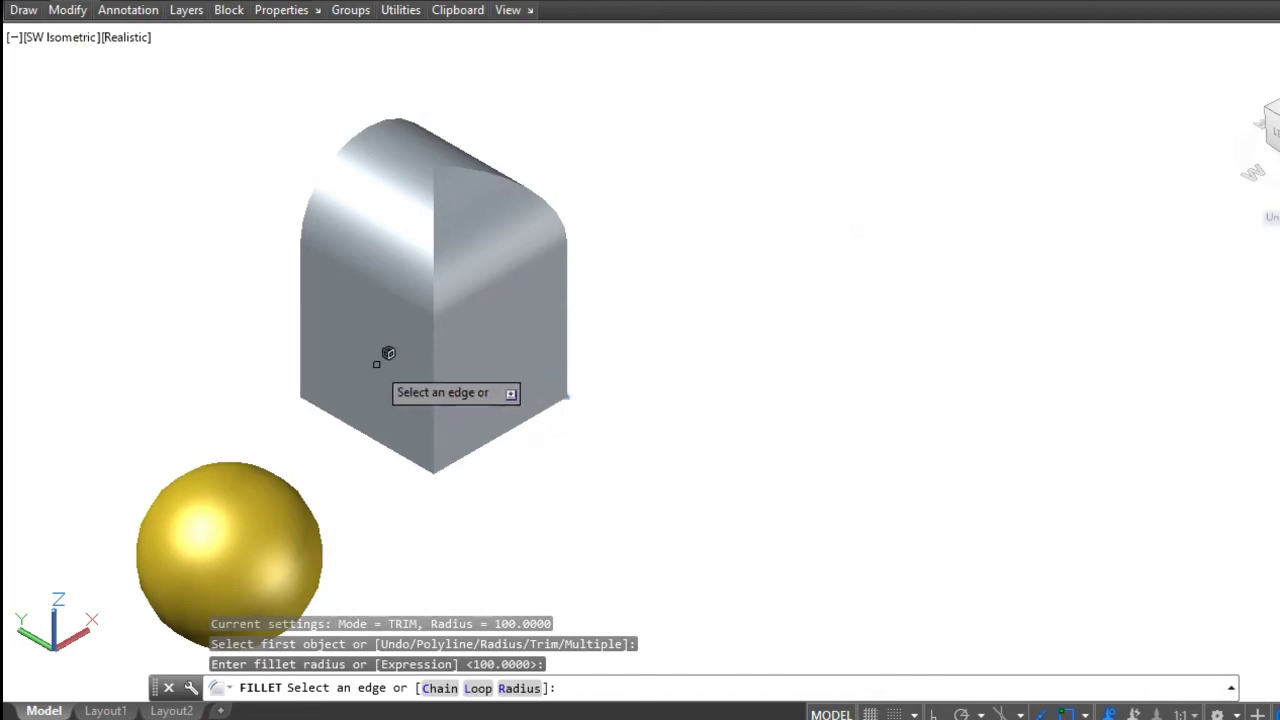
left_click(362, 434)
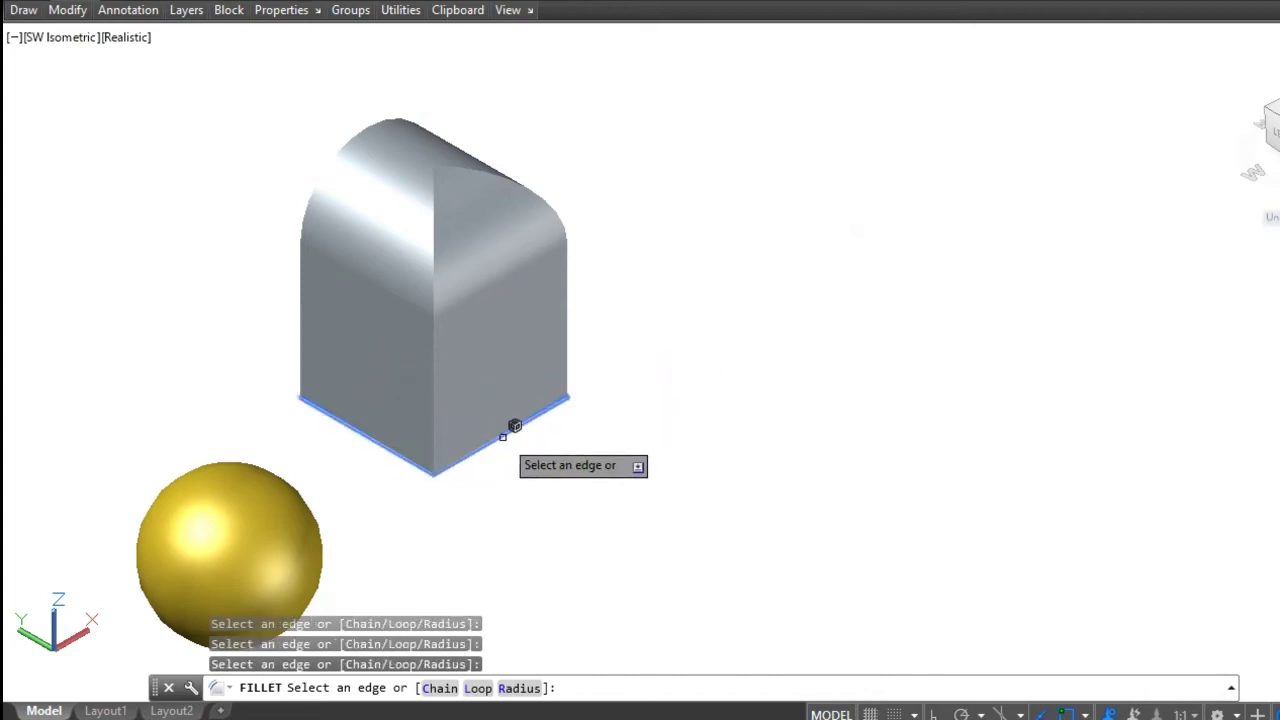
key("Return")
key("Return")
Orbit the view with 3DORBIT to see the rounded box and the sphere together
key("Escape")
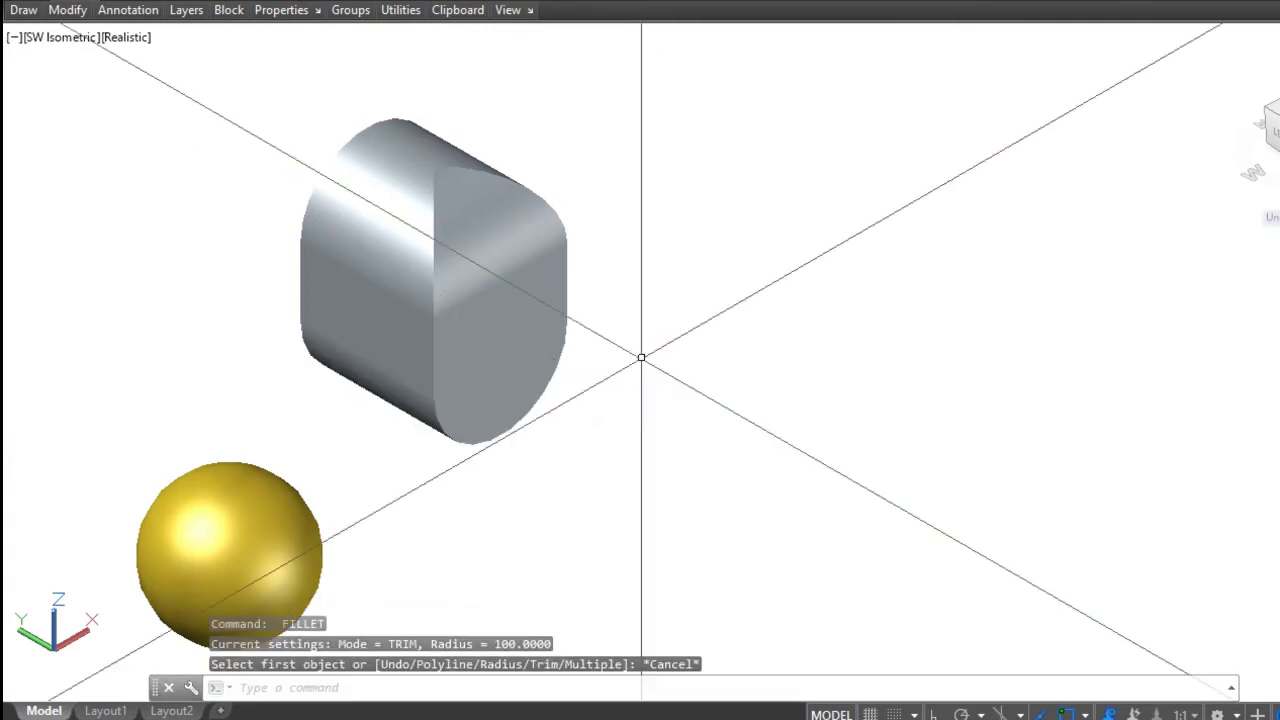
type("orbit")
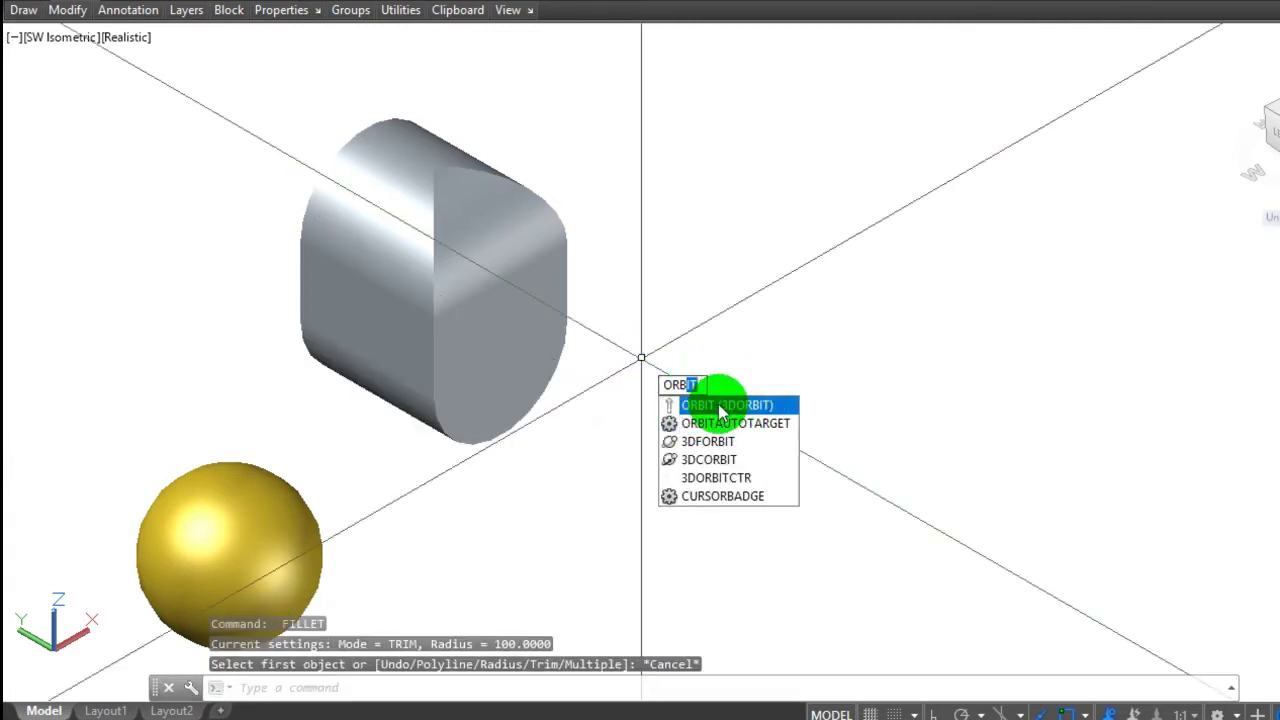
left_click(720, 405)
mouse_move(503, 363)
left_mouse_down()
mouse_move(414, 160)
mouse_move(391, 203)
mouse_move(285, 286)
mouse_move(517, 277)
mouse_move(440, 443)
mouse_move(363, 314)
mouse_move(290, 268)
mouse_move(603, 294)
mouse_move(534, 251)
mouse_move(539, 241)
mouse_move(577, 429)
mouse_move(549, 480)
mouse_move(500, 346)
mouse_move(610, 373)
mouse_move(443, 274)
mouse_move(480, 200)
mouse_move(646, 183)
mouse_move(586, 214)
left_mouse_up()
Select both the rounded box and the gold sphere with a crossing window
scroll(586, 240, "down", 3)
scroll(586, 260, "down", 2)
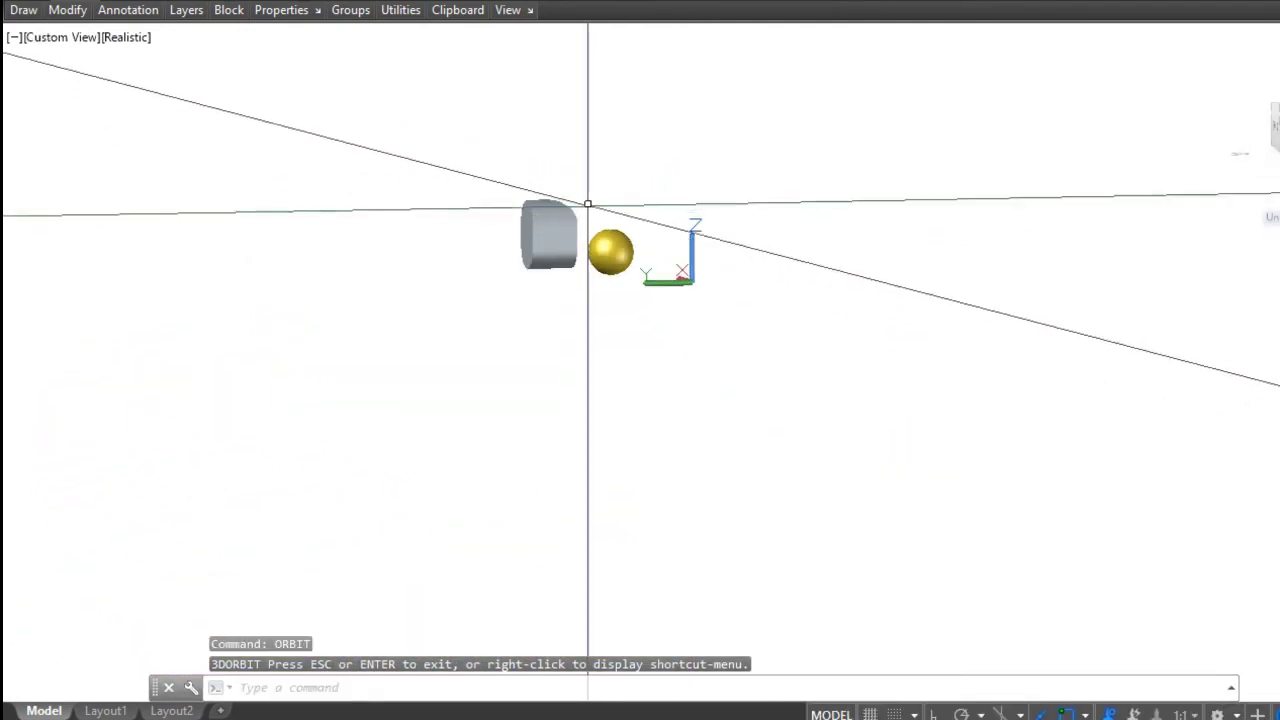
scroll(600, 190, "up", 3)
left_click(711, 449)
left_click(414, 169)
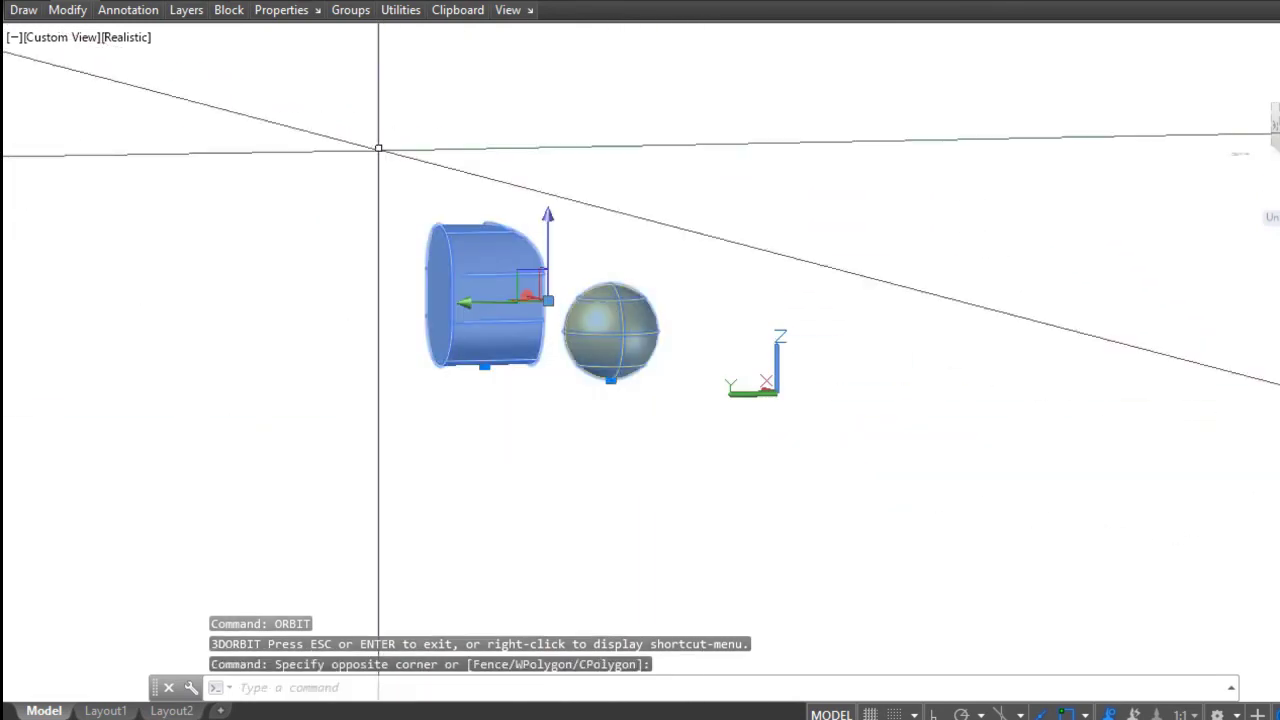